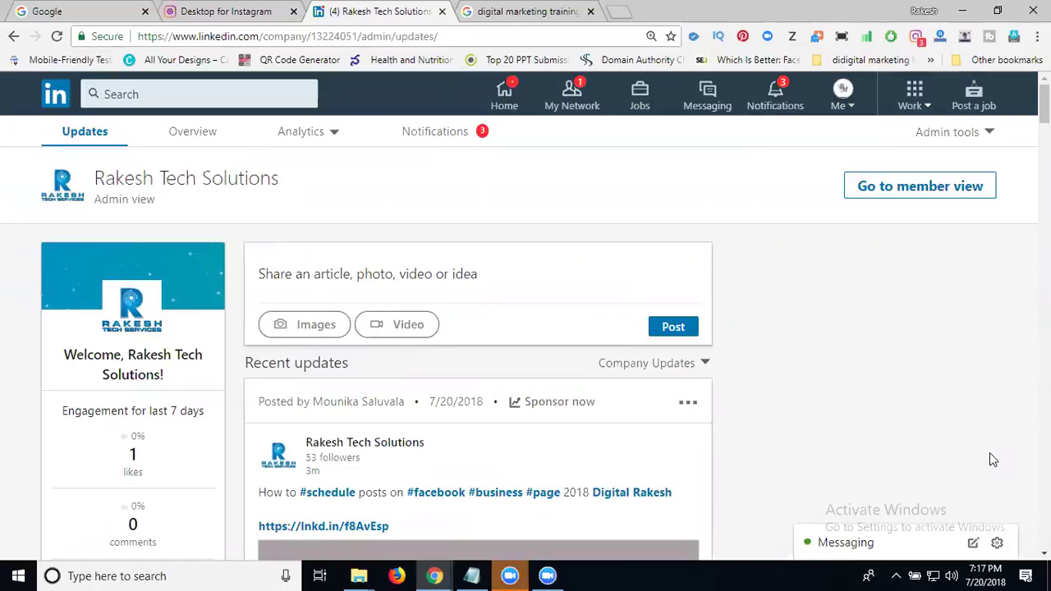
Step: From the 'digital marketing training' Google results, open the webtrainings.in course result in a new tab
left_click(507, 12)
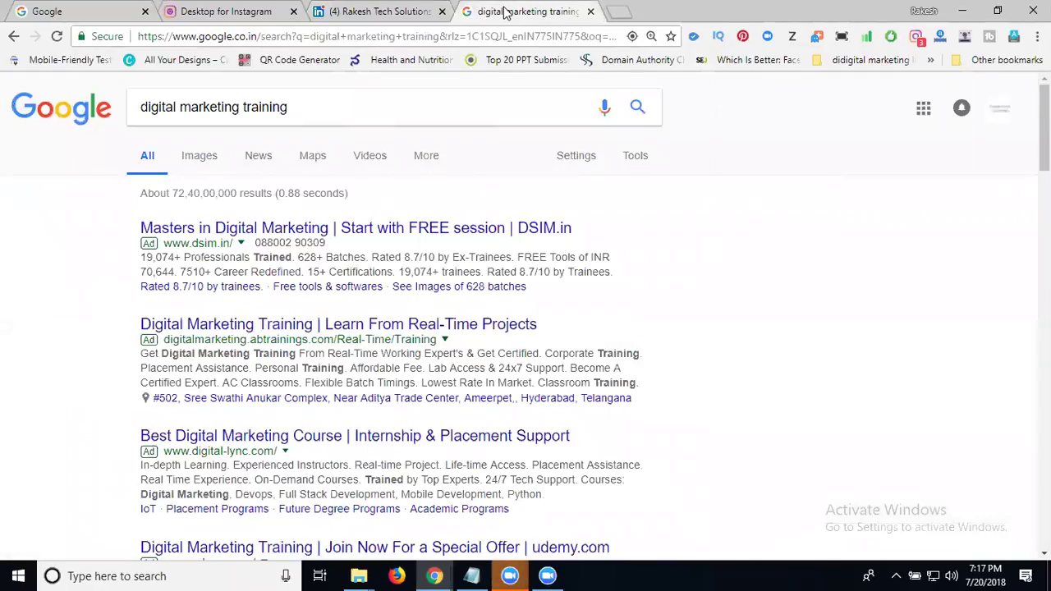
scroll(220, 320, "down", 10)
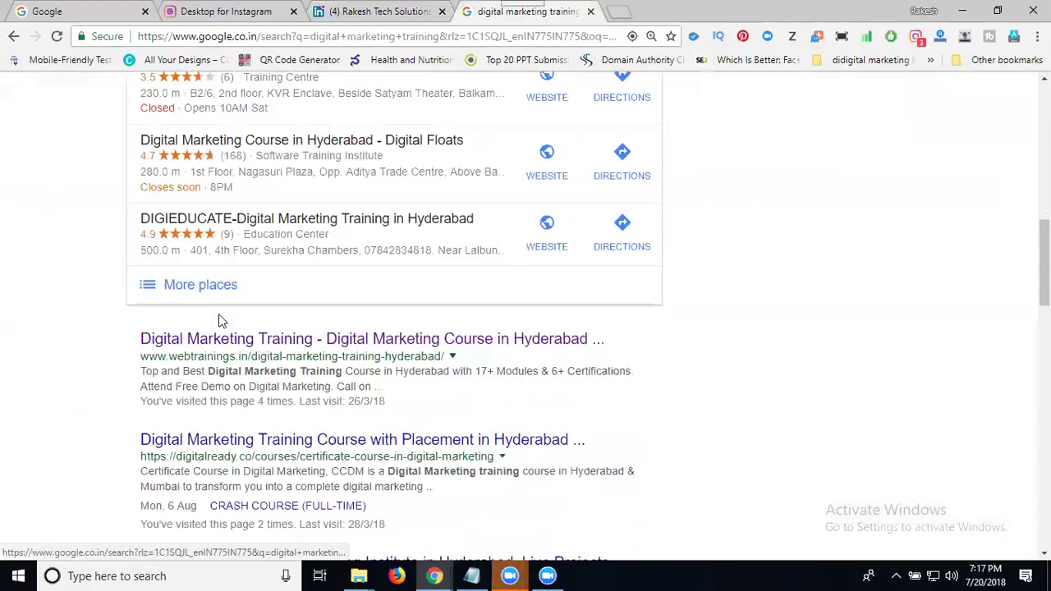
scroll(220, 321, "down", 1)
right_click(252, 270)
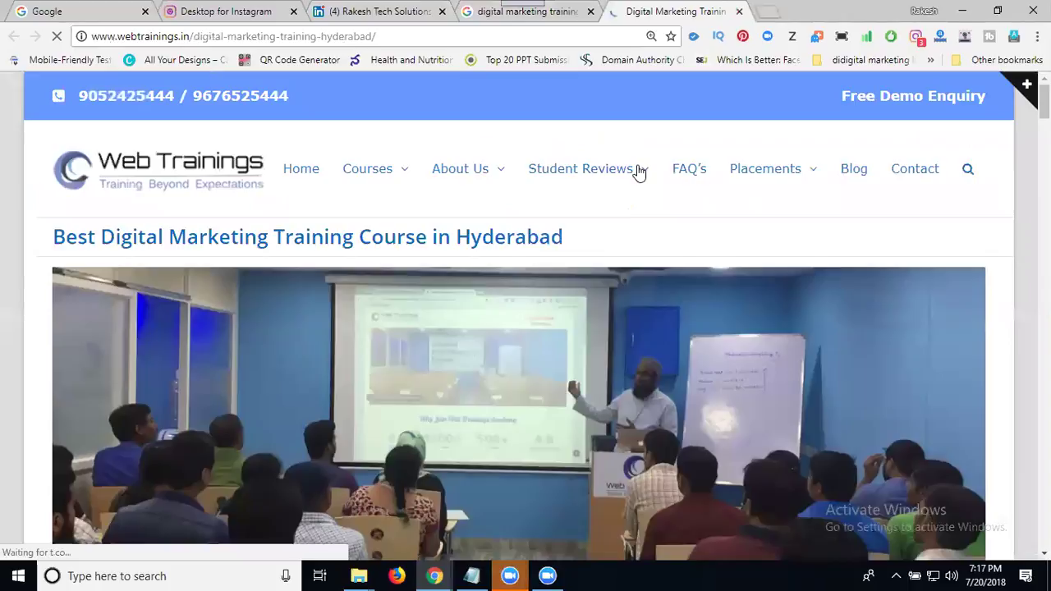
Step: Look over the Web Trainings digital marketing course page and its Student Reviews menu
mouse_move(637, 175)
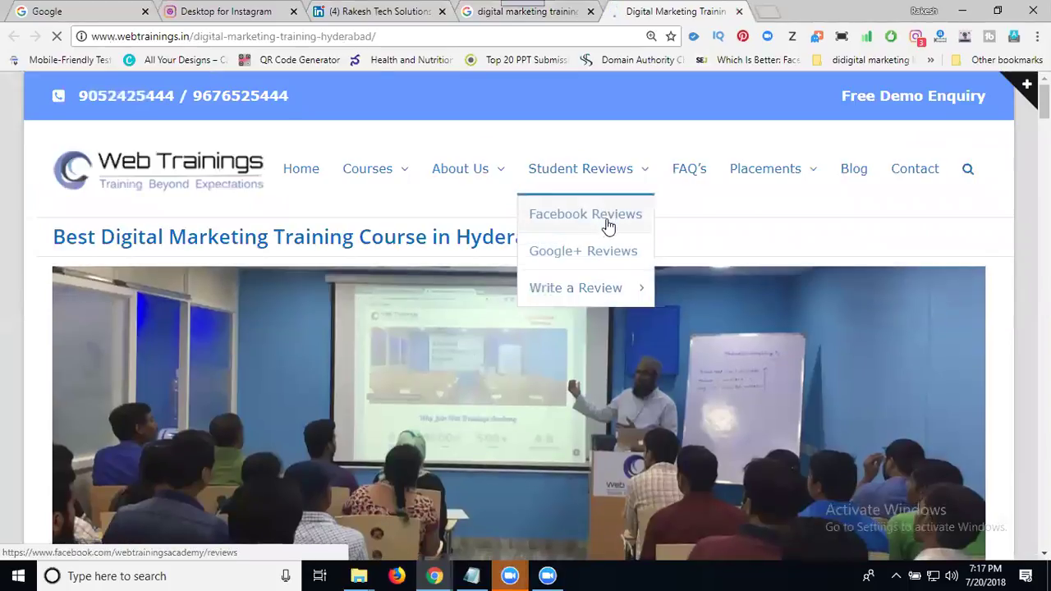
mouse_move(582, 297)
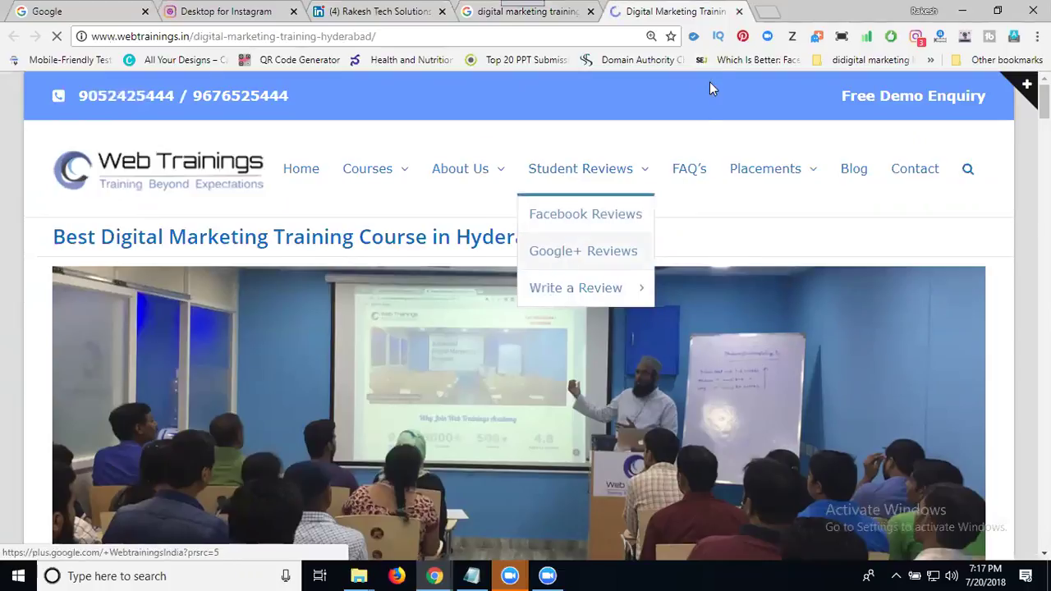
Step: Close the Web Trainings tab and bring up the Rakesh Tech Solutions LinkedIn page's admin tools
left_click(739, 11)
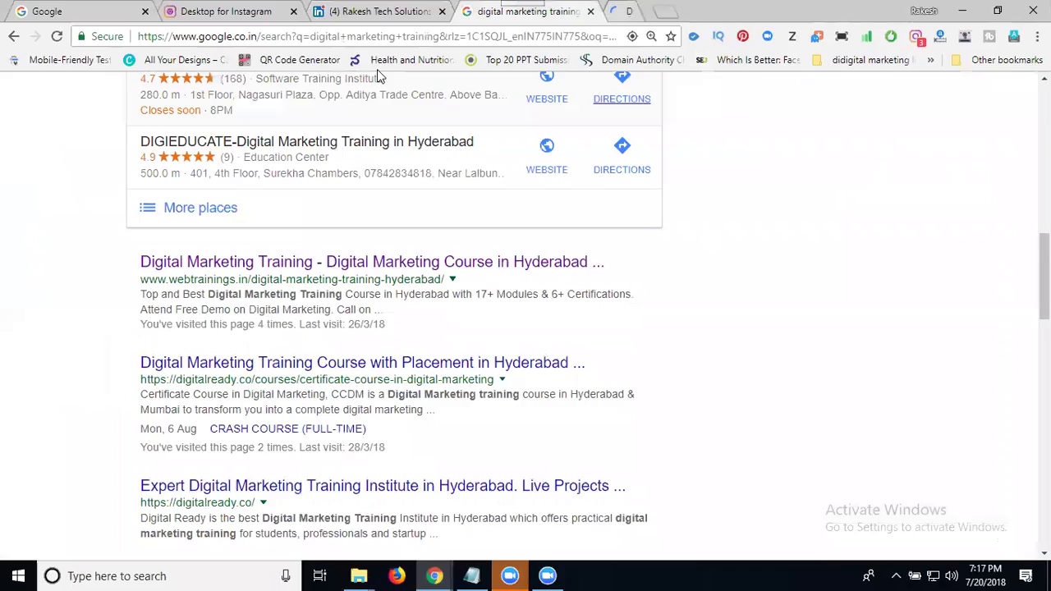
left_click(371, 14)
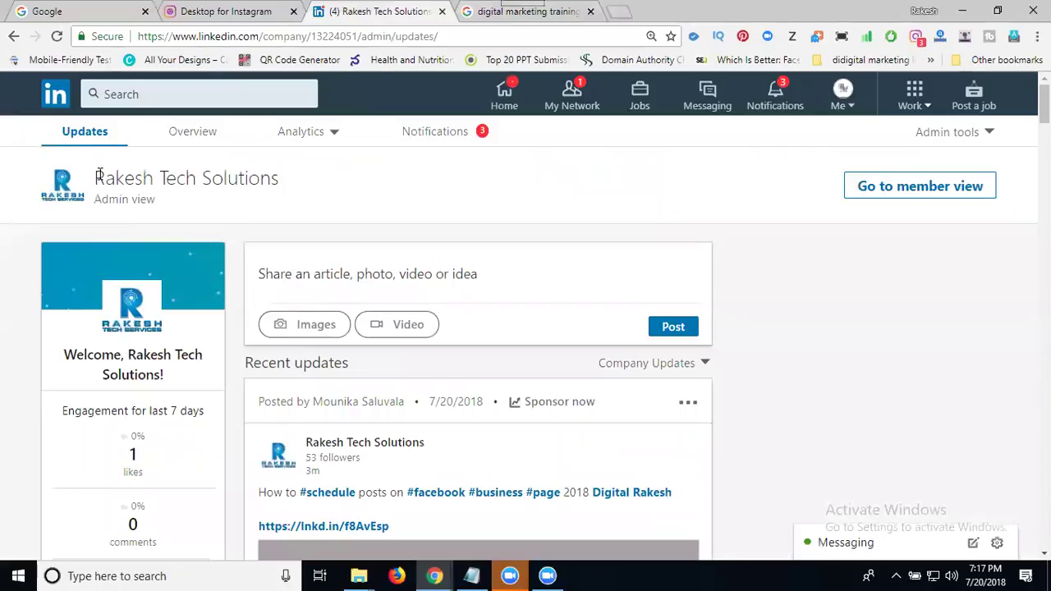
left_click_drag(97, 178, 274, 187)
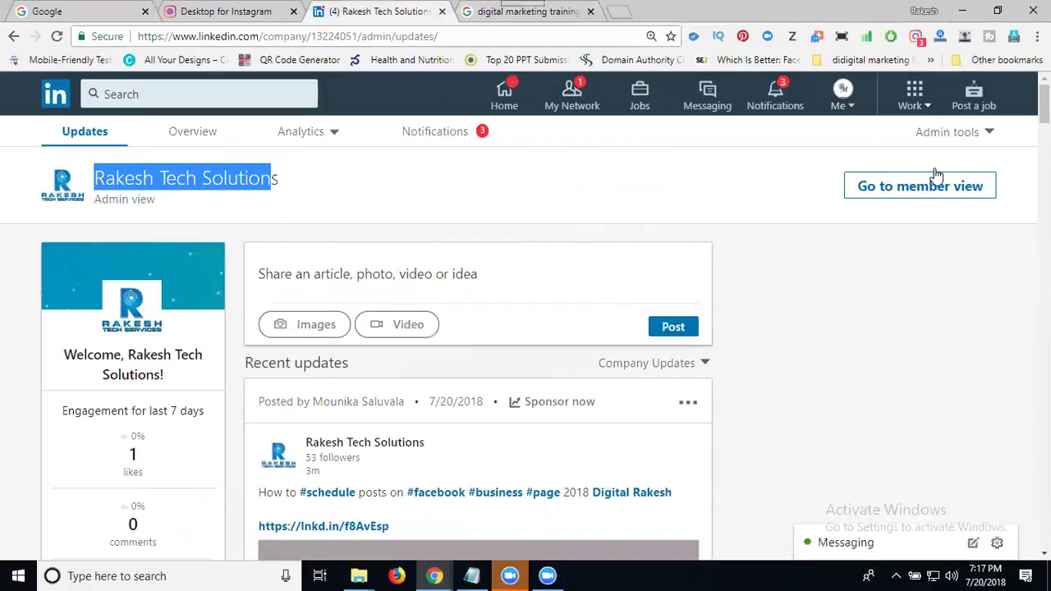
left_click(966, 135)
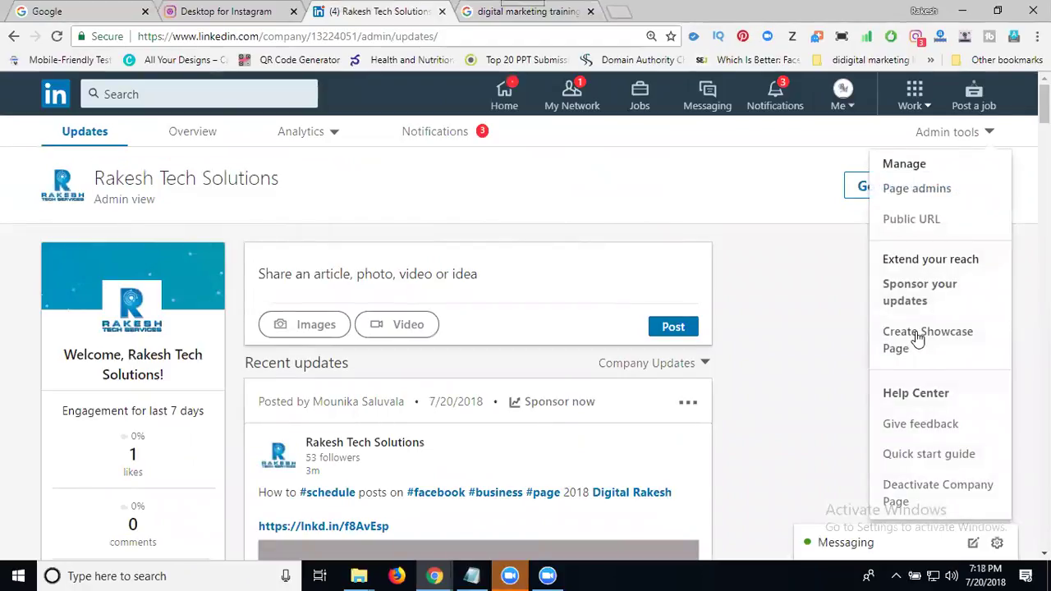
Step: Name the new showcase page 'Digital Marketing Services in Madhapur', review its public URL, and create it
left_click(917, 340)
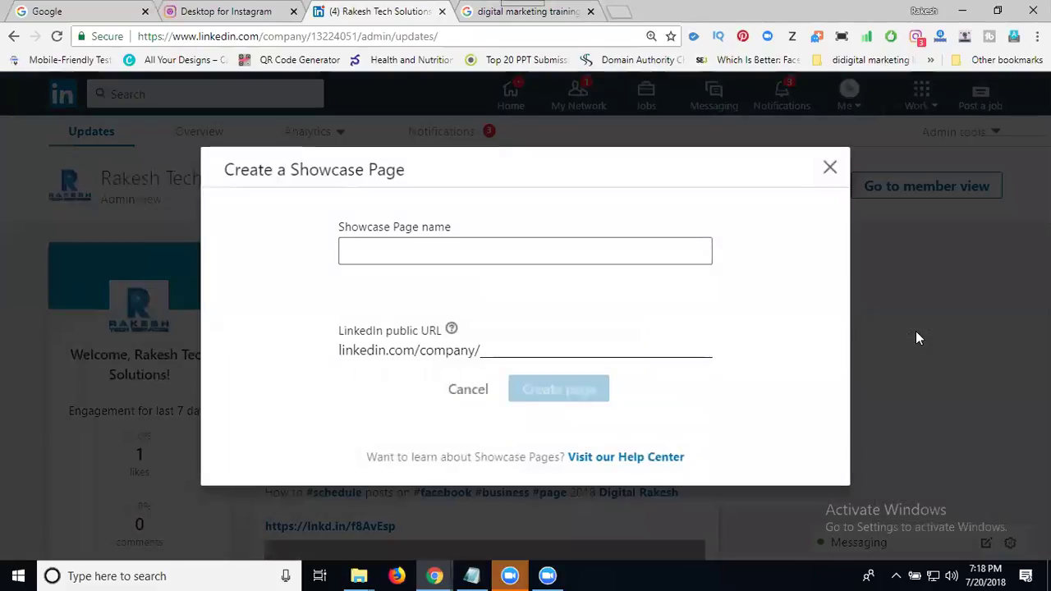
left_click(440, 249)
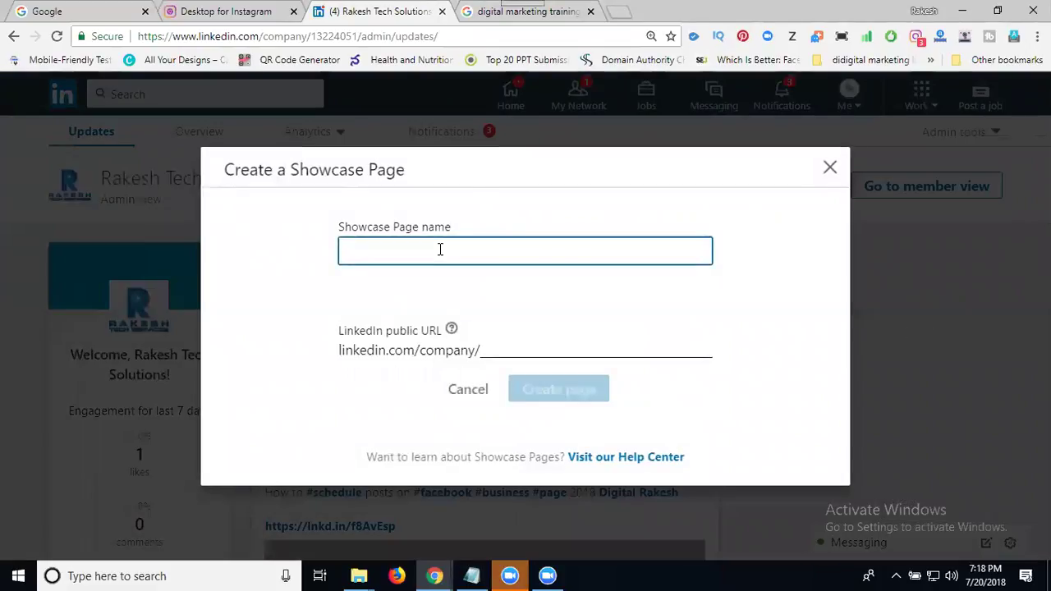
type("Digital ")
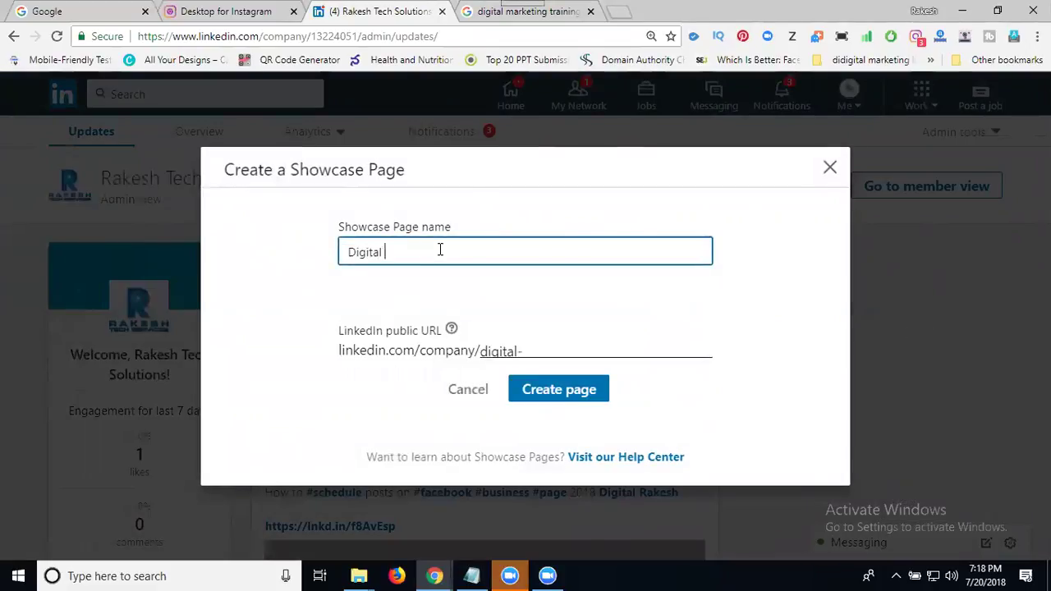
type("Marketing")
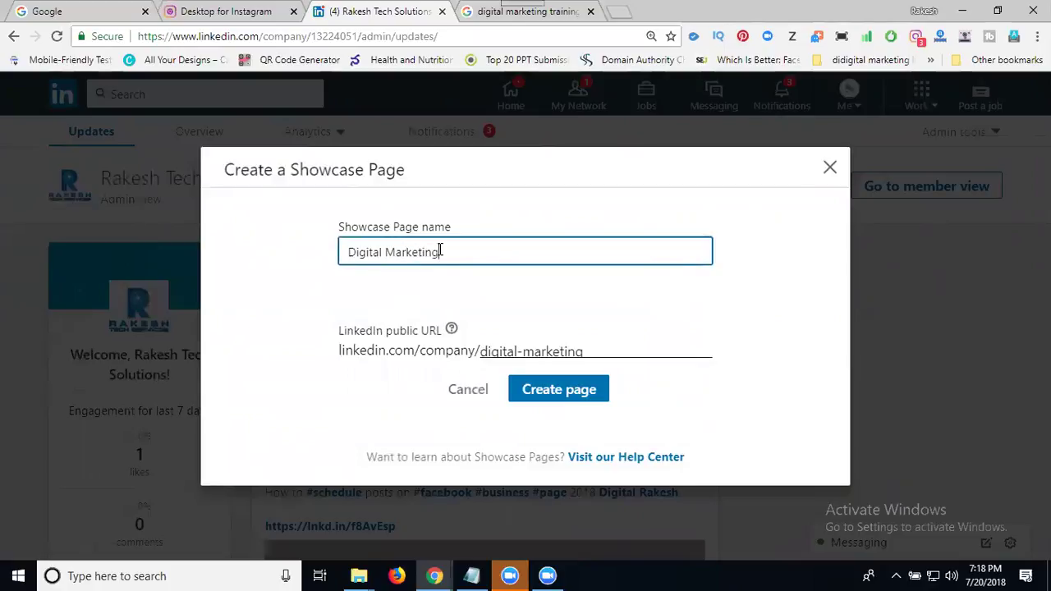
type(" Services")
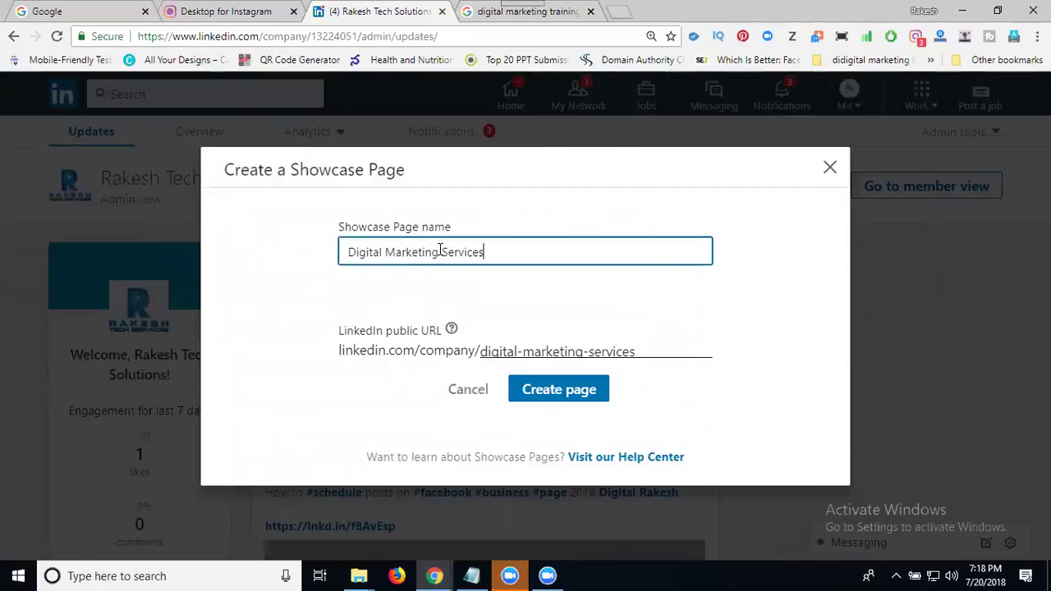
type(" in Madhapur")
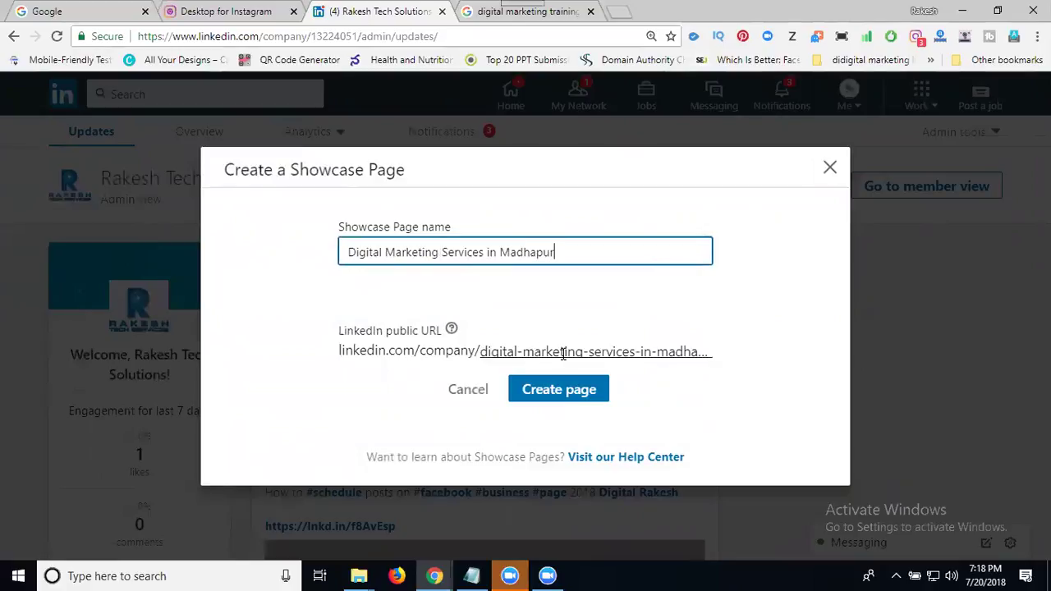
left_click_drag(421, 355, 462, 350)
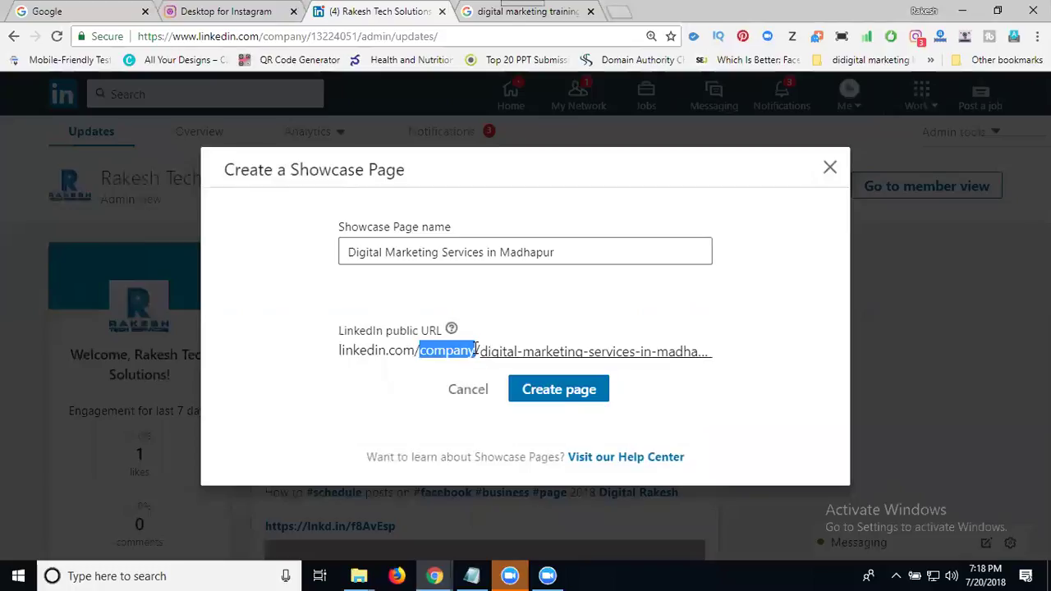
left_click(538, 393)
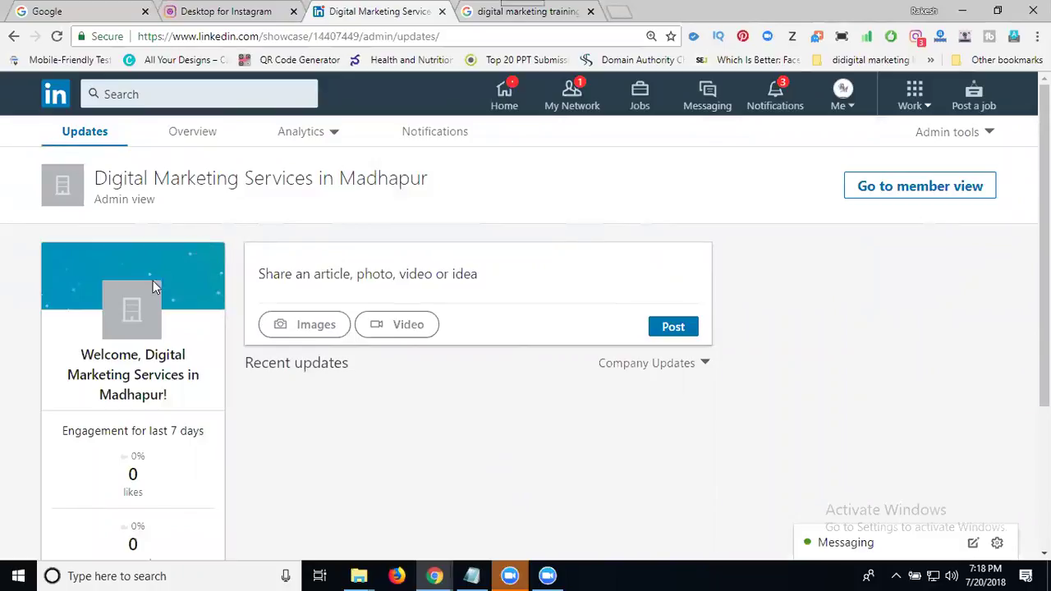
Step: On the showcase page's Overview, choose Upload logo from the logo's edit options
left_click(204, 137)
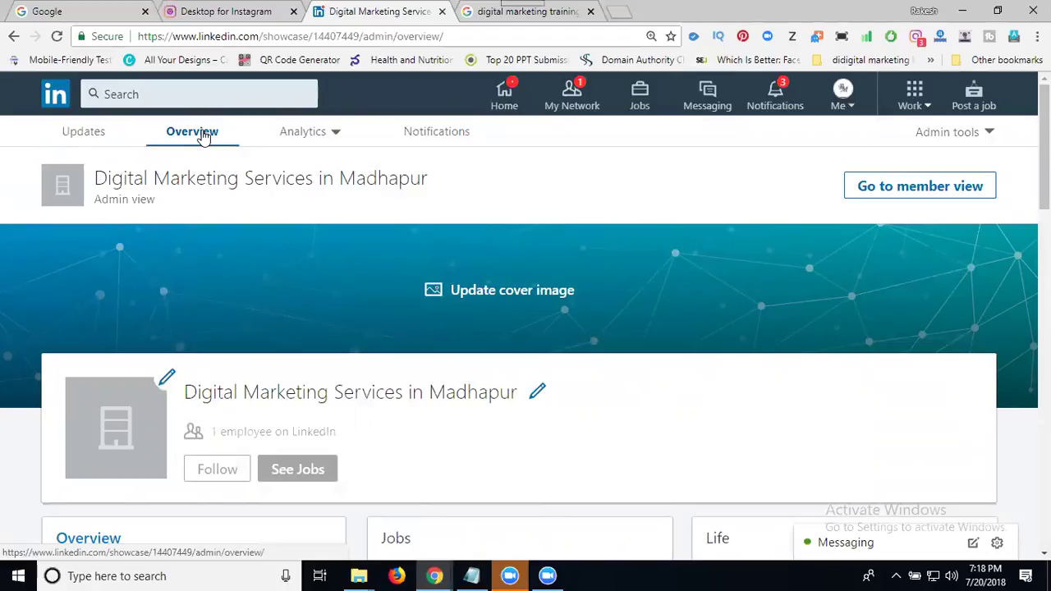
scroll(381, 169, "down", 3)
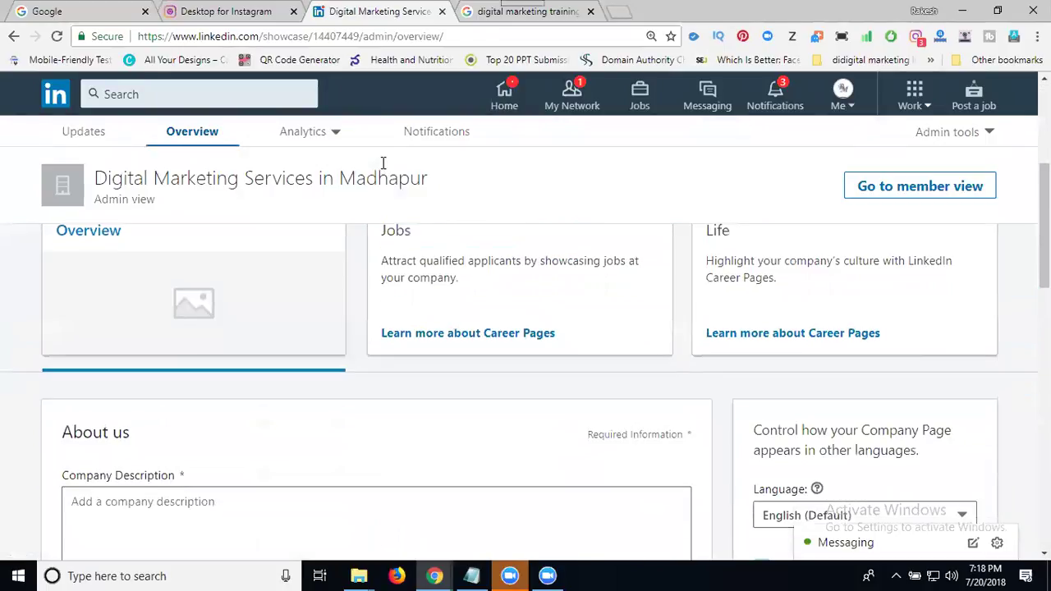
scroll(381, 169, "up", 3)
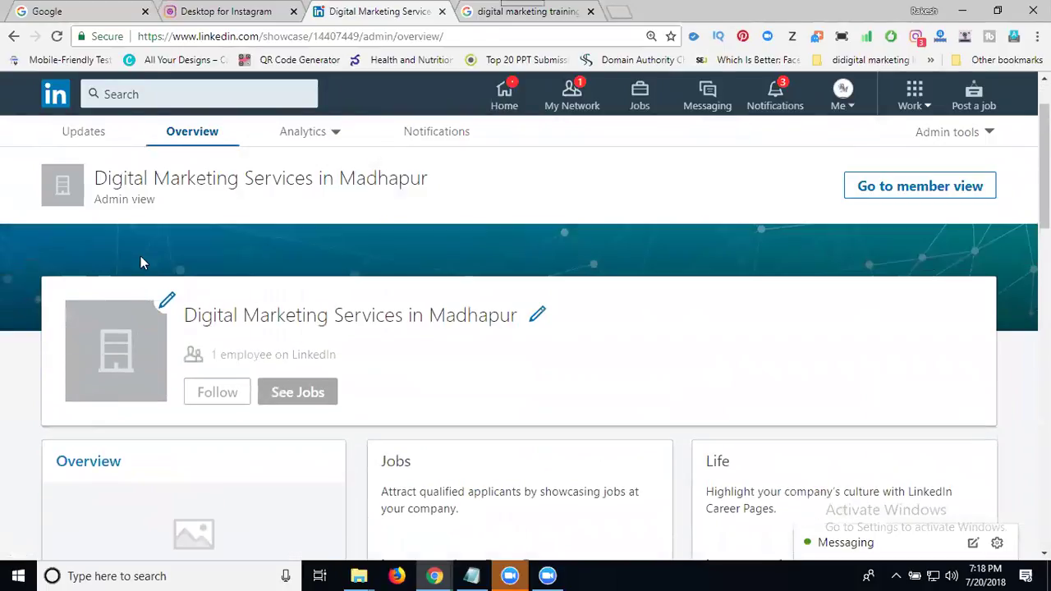
left_click(166, 302)
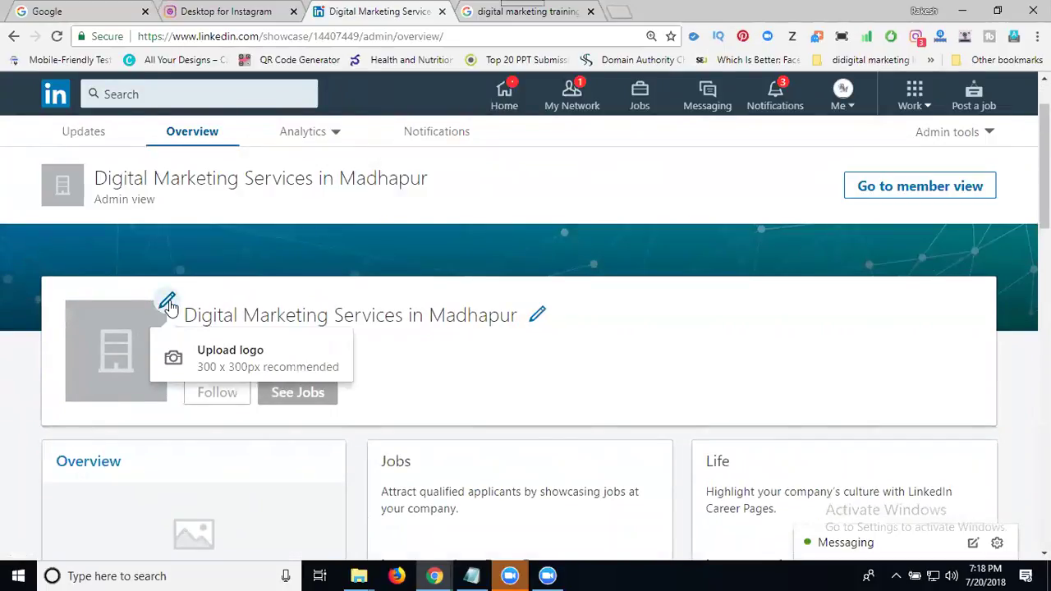
left_click(218, 366)
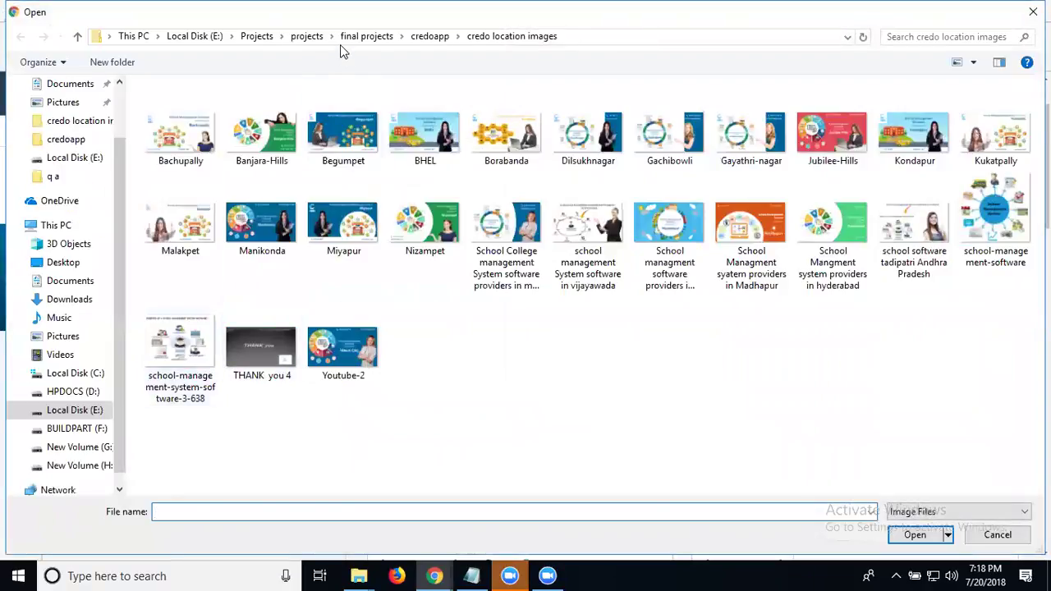
Step: Pick 'rakesh tech solutions 250' from Projects > digital marketing as the showcase logo
left_click(257, 37)
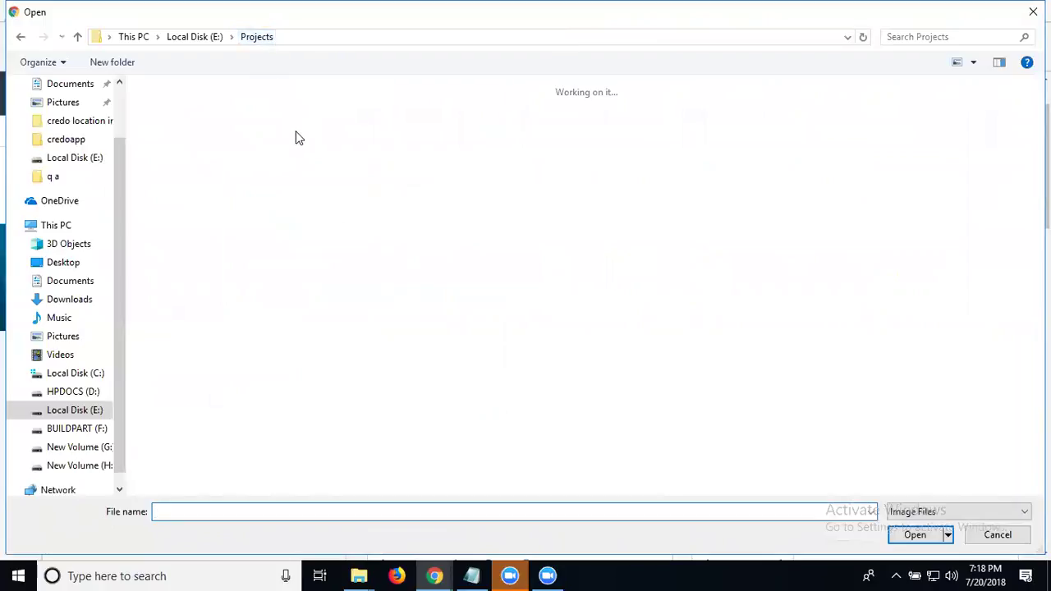
double_click(275, 141)
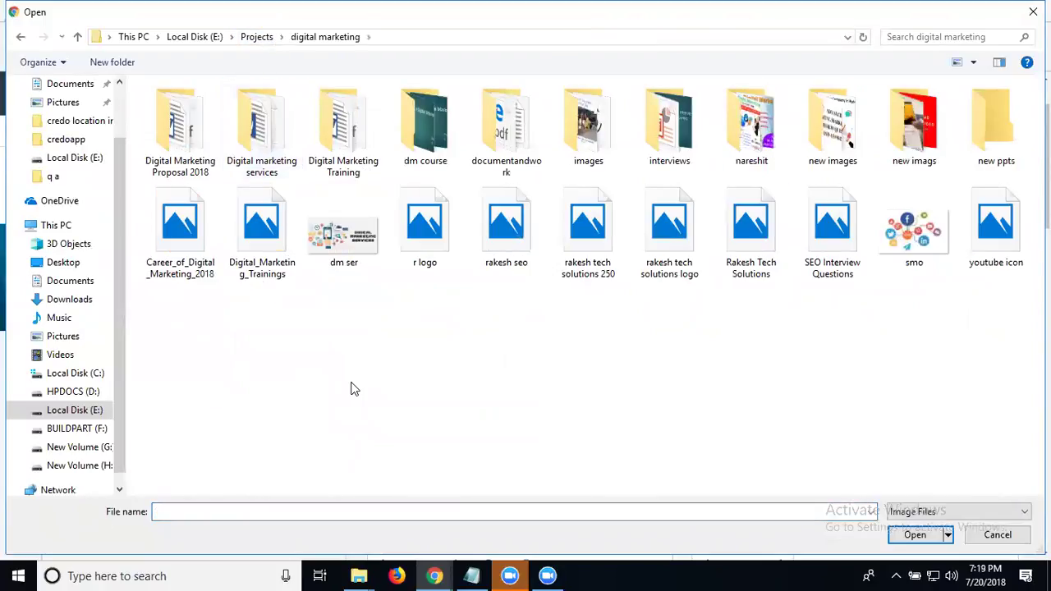
double_click(577, 243)
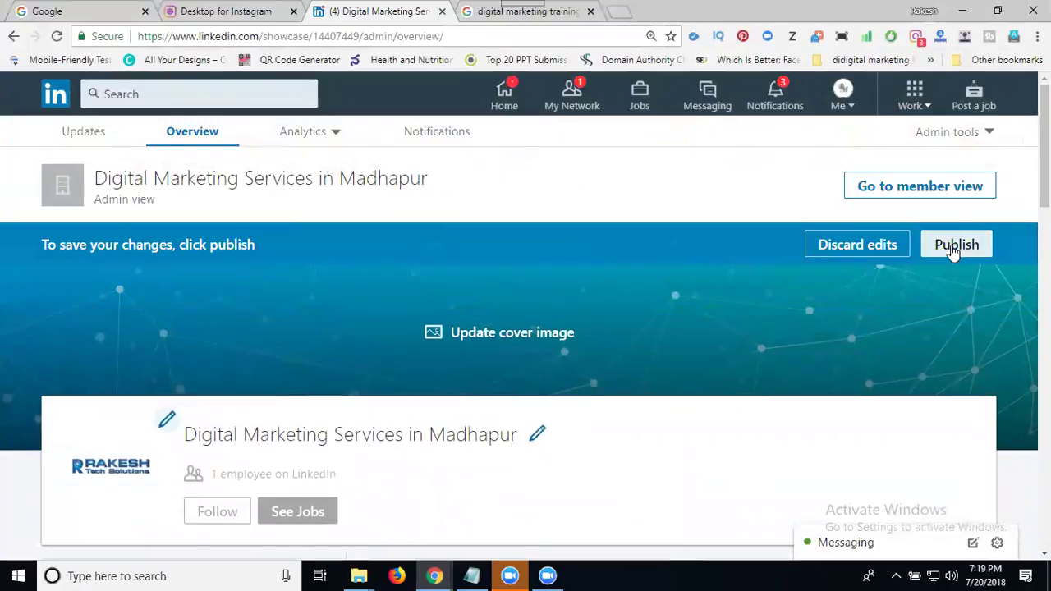
Step: Attempt to publish the showcase page and dismiss the resulting error notification
left_click(955, 246)
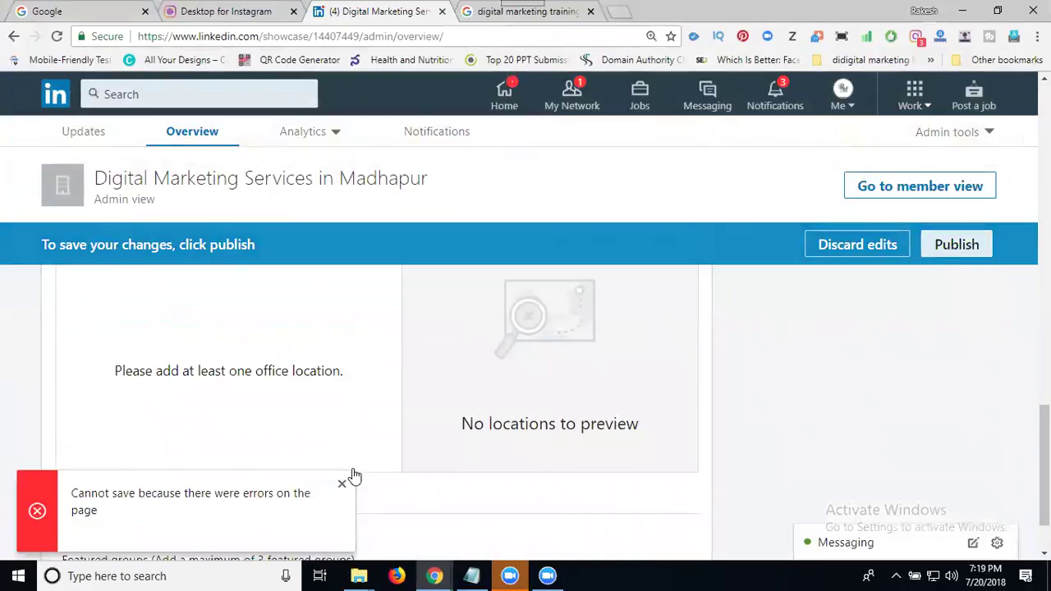
left_click(342, 484)
scroll(264, 432, "up", 2)
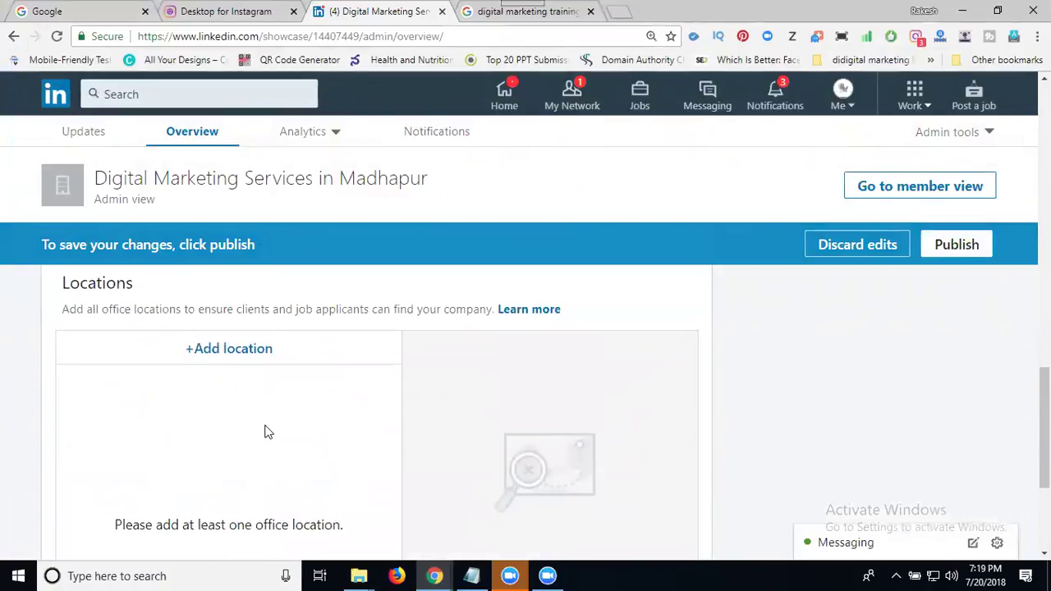
Step: Add Madhapur Road, Hyderabad, Telangana as the office location and save it
left_click(246, 348)
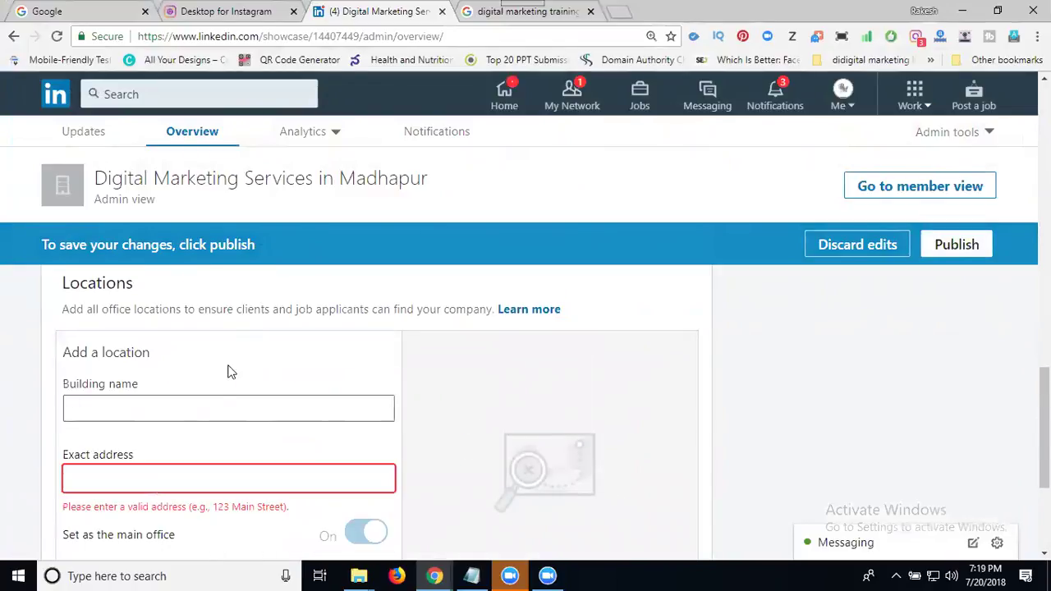
left_click(178, 480)
type("ma")
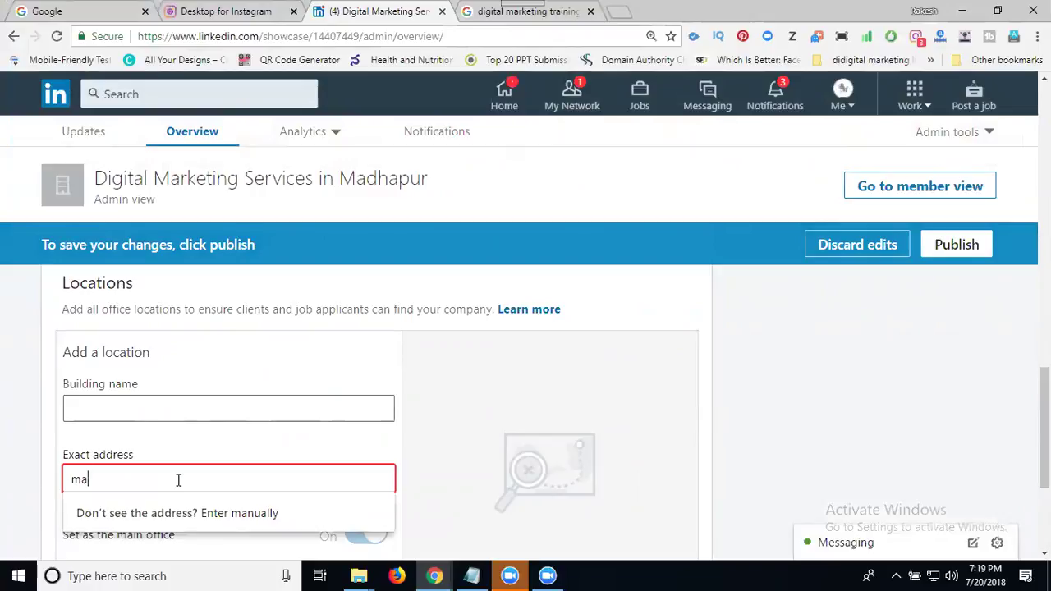
type("dhapur")
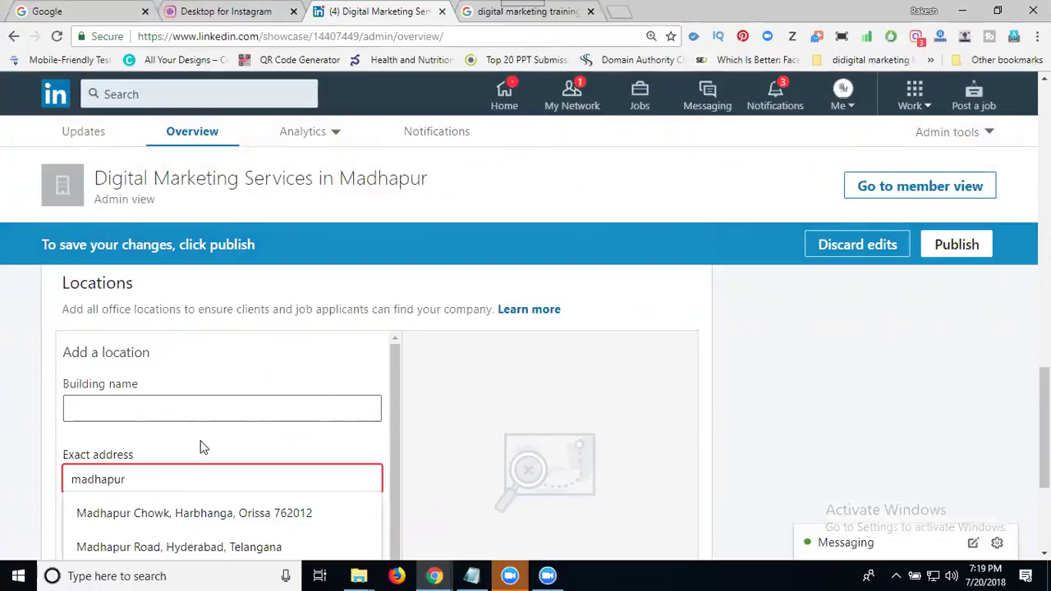
scroll(233, 400, "down", 2)
left_click(223, 402)
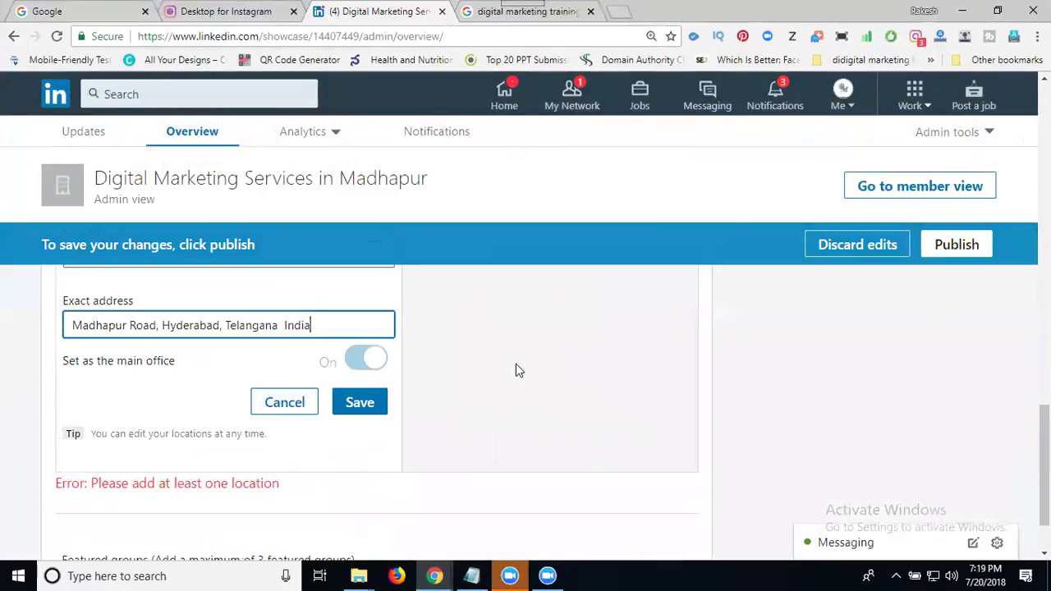
left_click(370, 408)
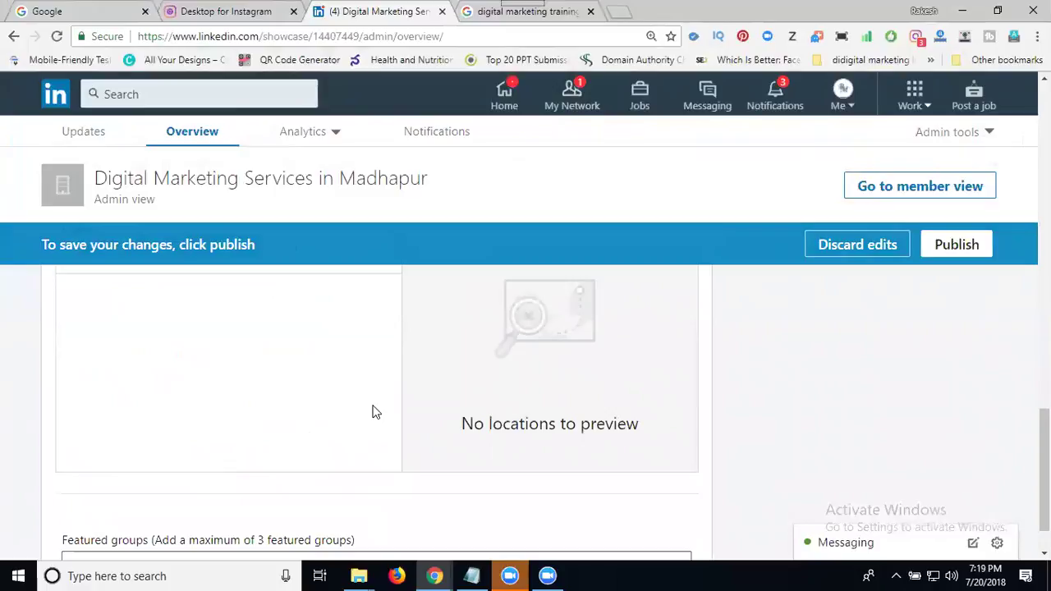
Step: Publish the location change and review the updated showcase page
left_click(953, 246)
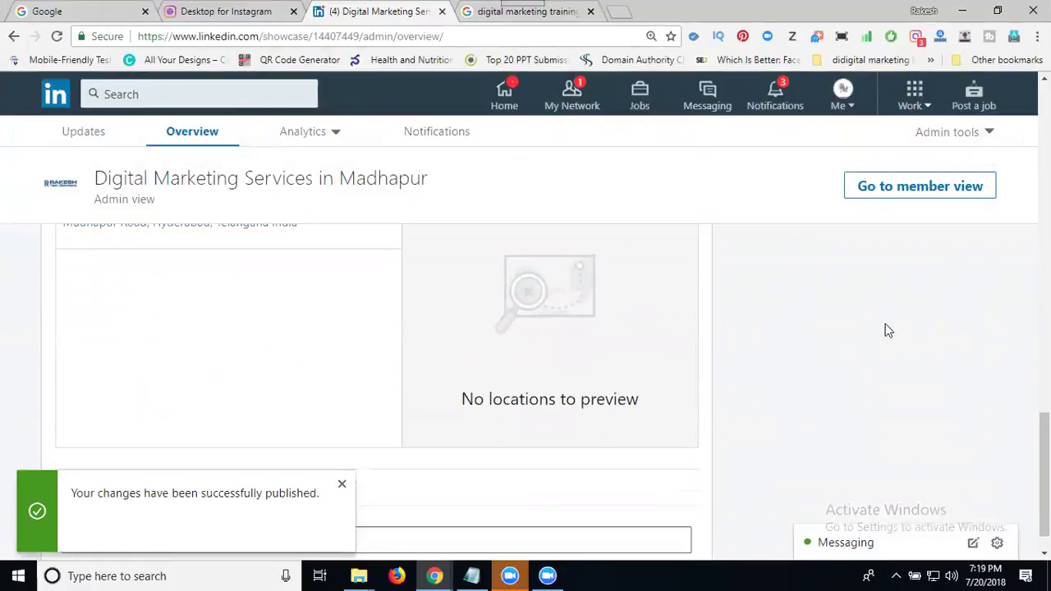
scroll(857, 335, "up", 5)
scroll(856, 339, "down", 2)
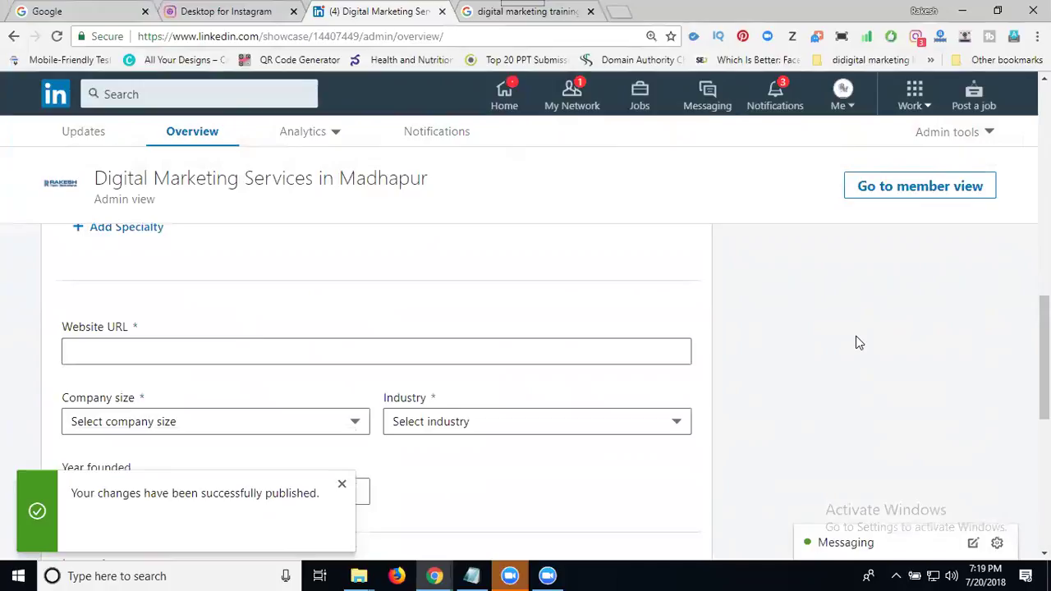
scroll(855, 338, "down", 2)
scroll(110, 289, "up", 1)
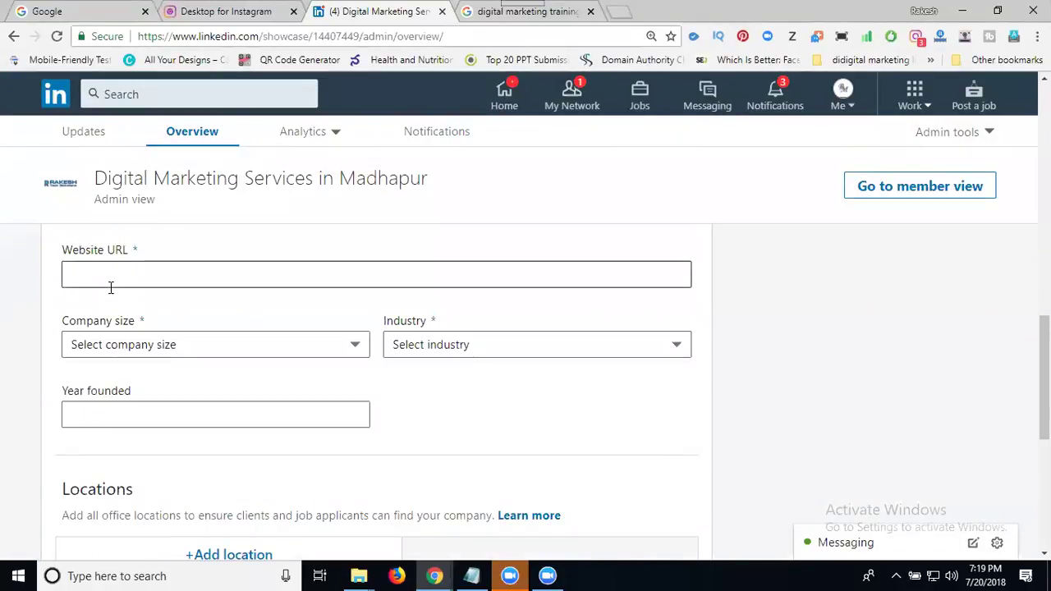
Step: Go to rakeshtechsolutions.com in a new browser tab
left_click(620, 12)
type("ra")
key("Return")
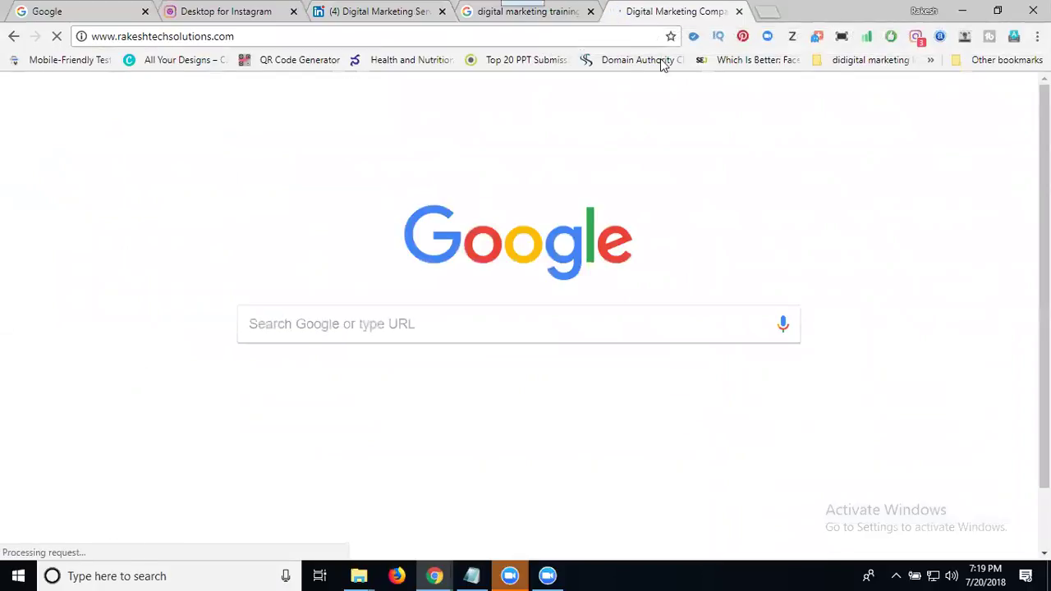
Step: Open the 'Digital Marketing Services In Hyderabad' service page under Services and select its web address
left_click(727, 140)
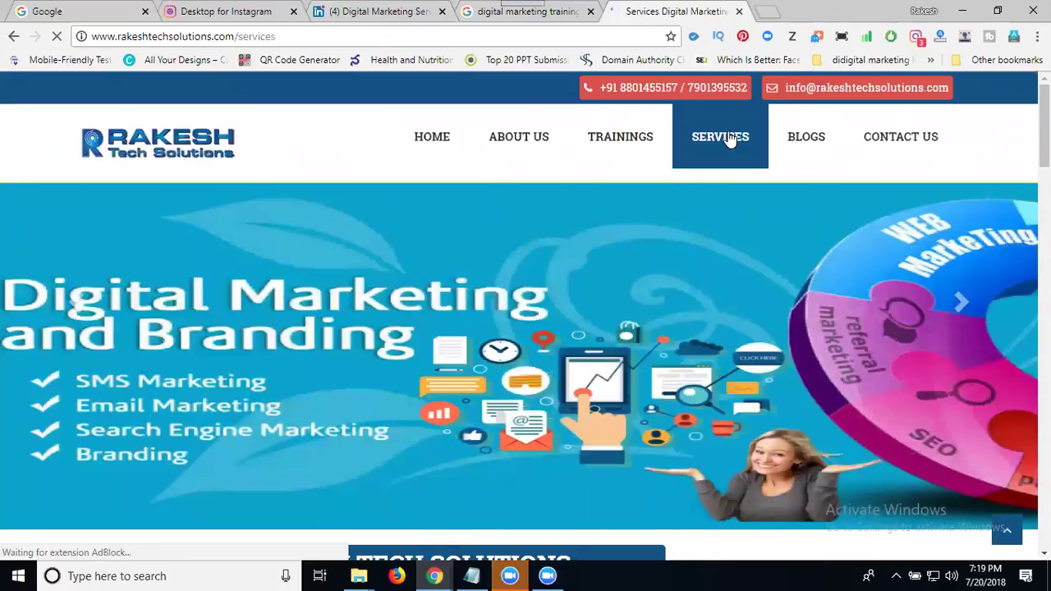
scroll(728, 139, "down", 5)
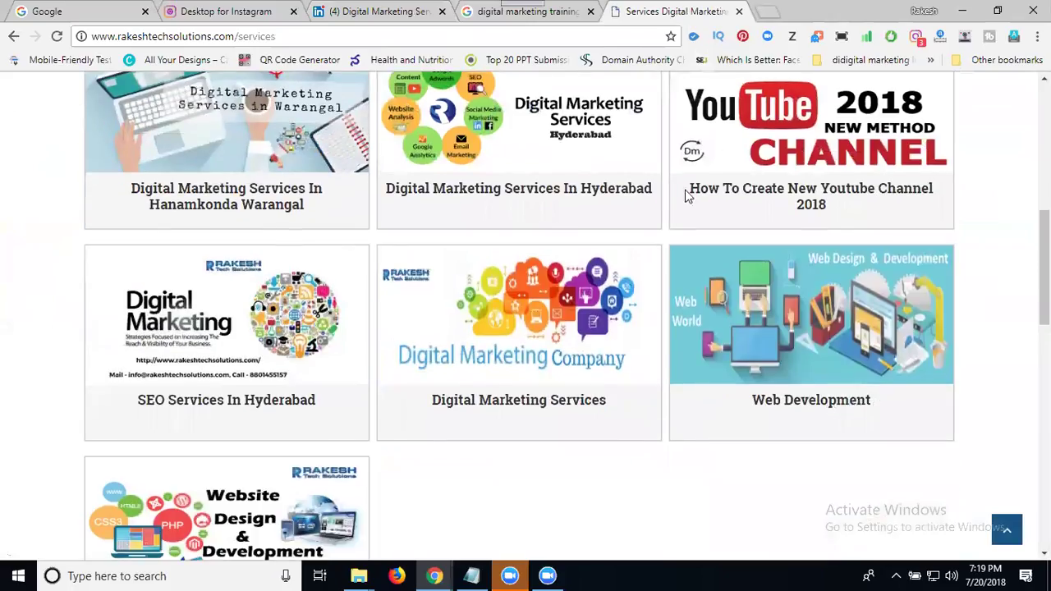
scroll(555, 404, "down", 1)
scroll(555, 404, "up", 1)
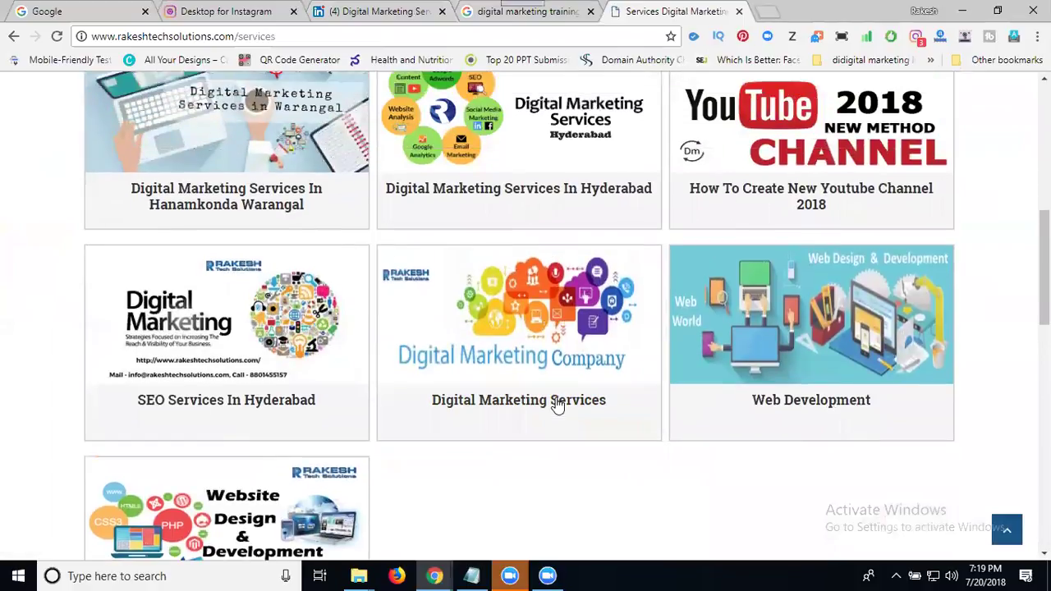
left_click(582, 191)
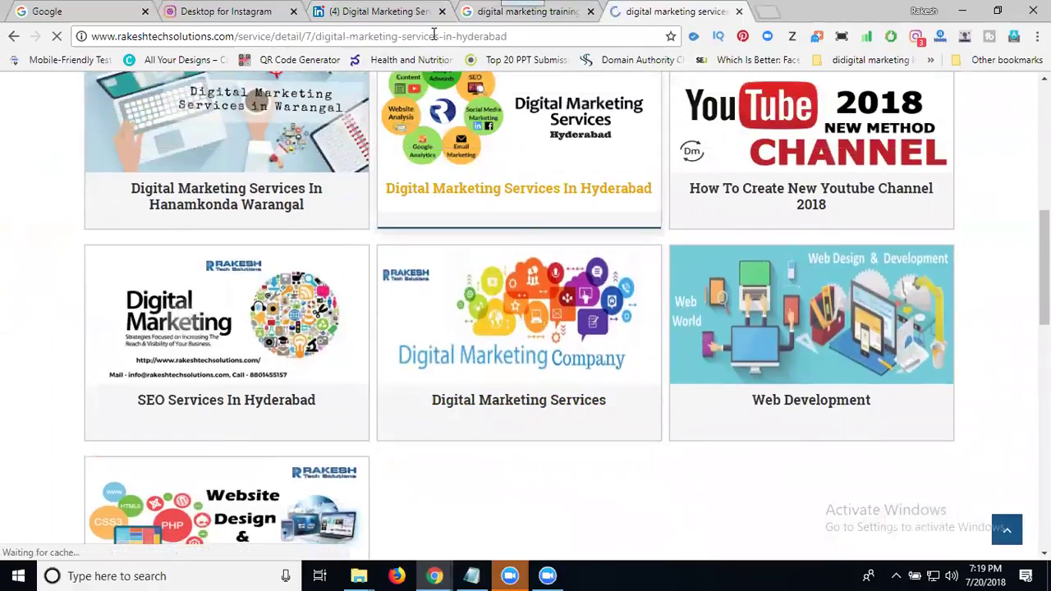
left_click(435, 36)
key("ctrl+c")
Step: Paste the Hyderabad service page address as the showcase Website URL and publish it
left_click(386, 14)
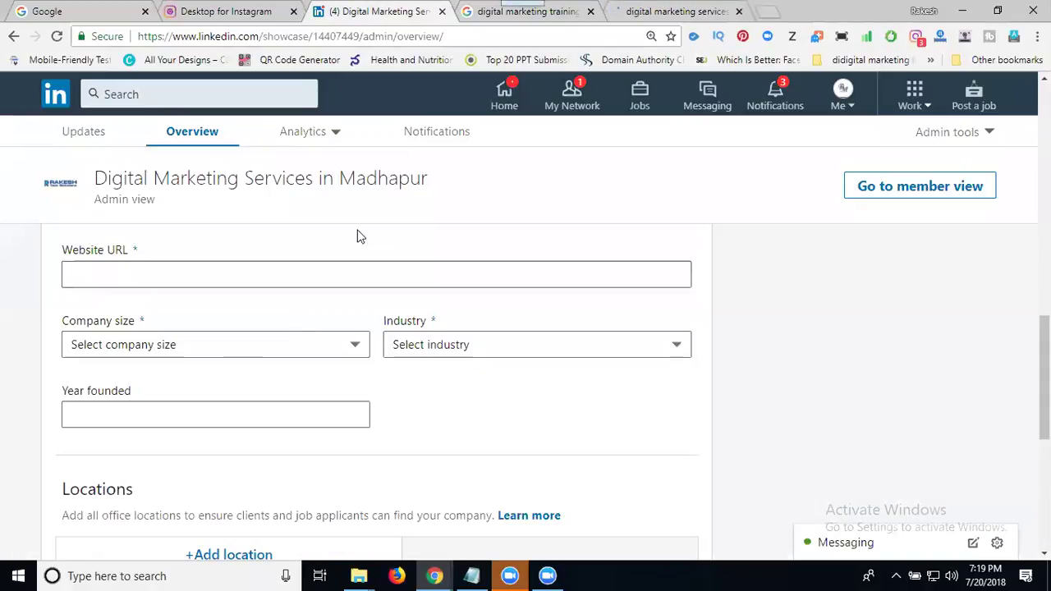
left_click(291, 274)
key("ctrl+v")
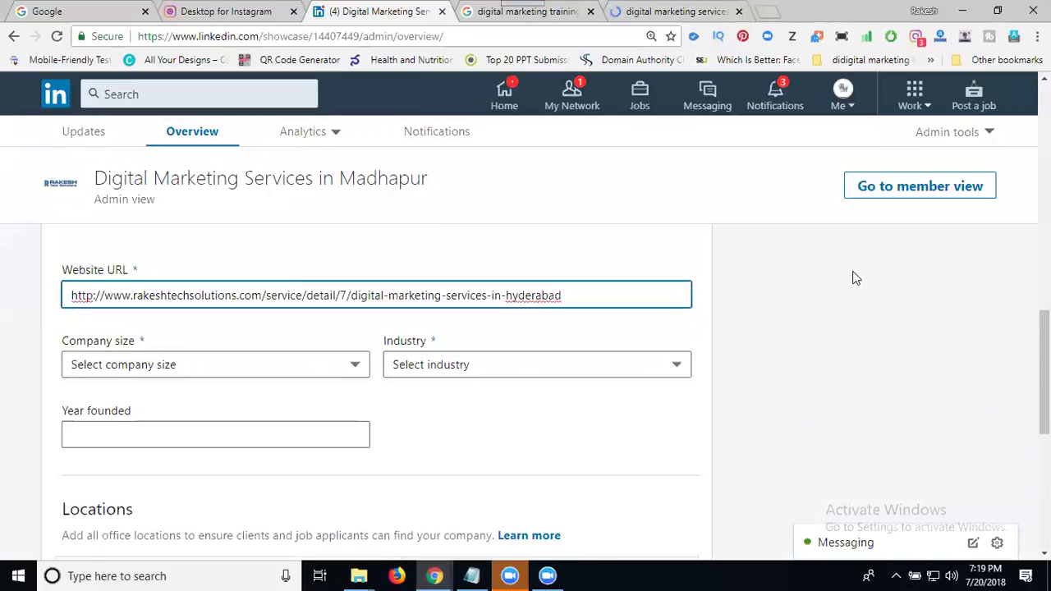
key("Return")
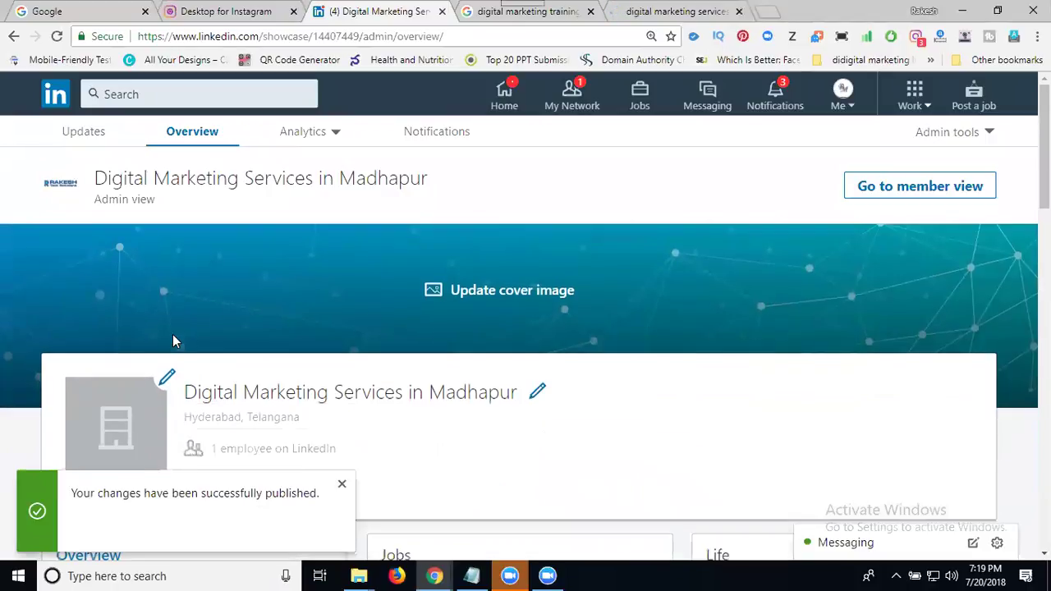
left_click(167, 379)
Step: Upload the 'rakesh tech solutions 250' image as the showcase logo
left_click(184, 429)
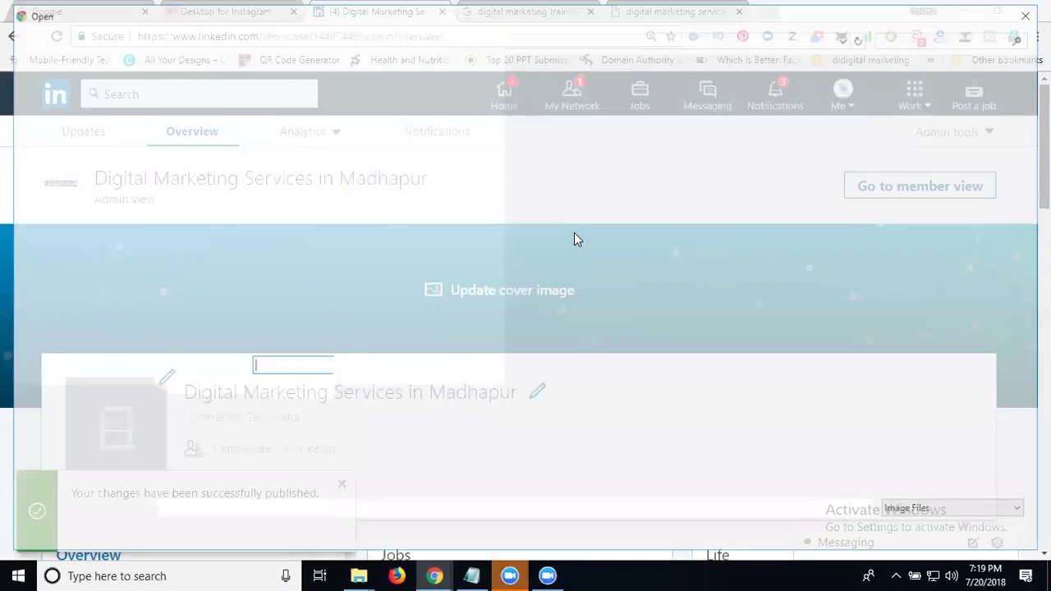
left_click(577, 233)
double_click(577, 232)
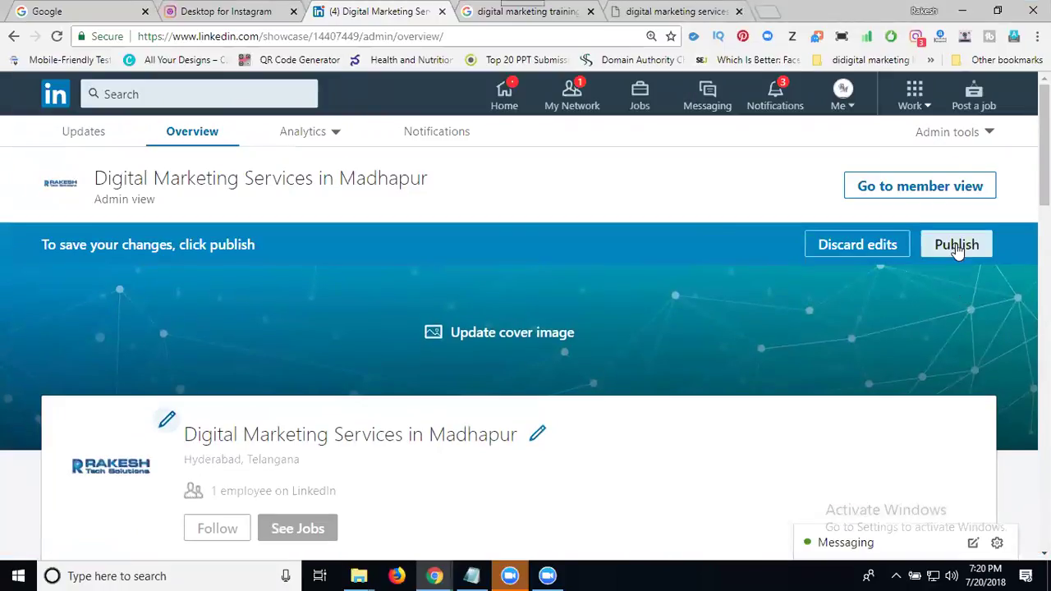
Step: Publish the logo, then set and reposition the skype image from Digital marketing services as cover
left_click(957, 246)
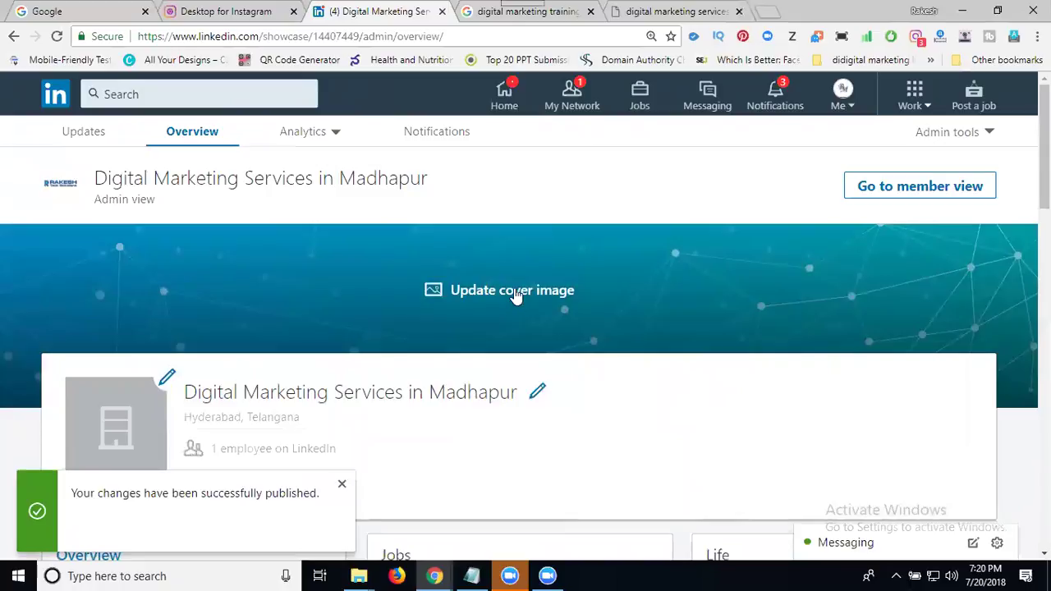
left_click(504, 291)
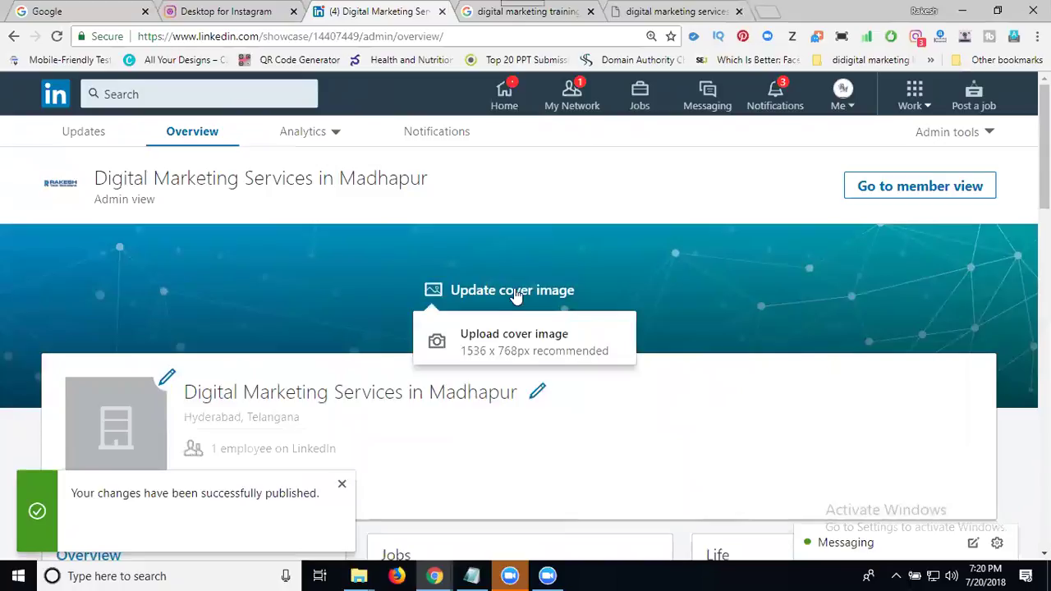
left_click(509, 343)
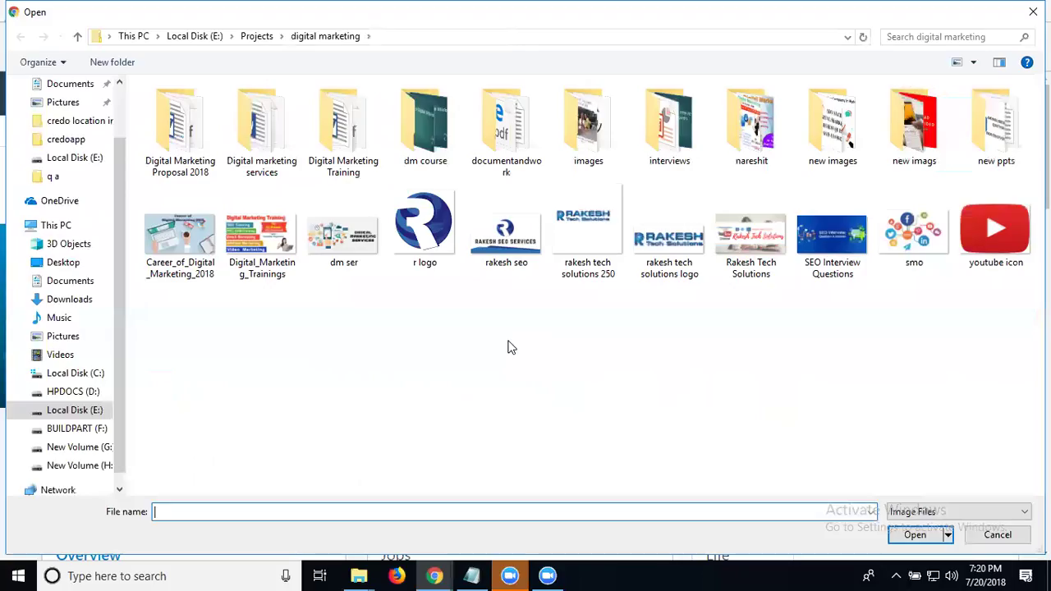
double_click(259, 122)
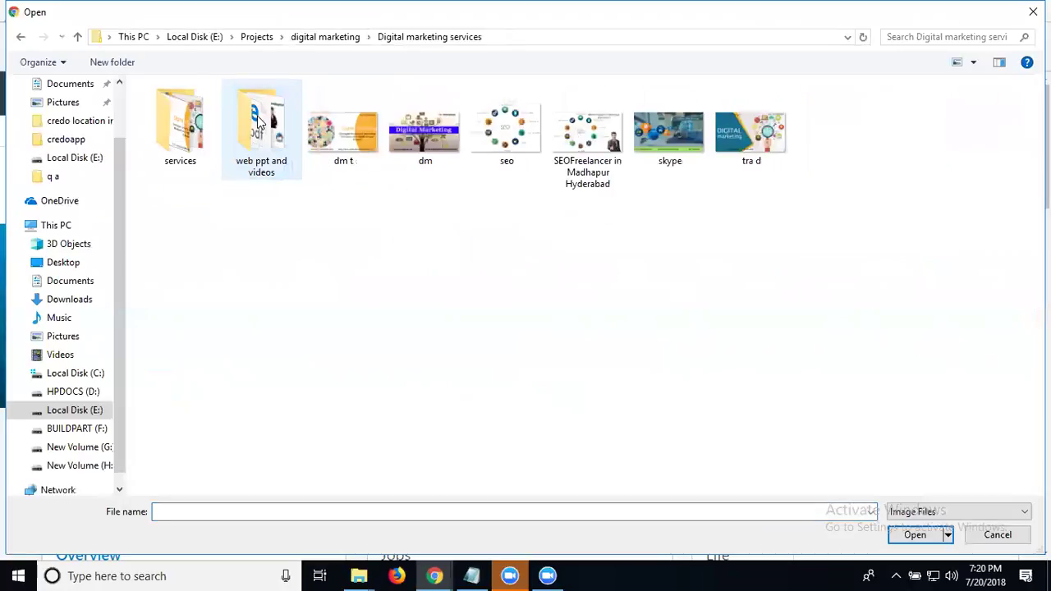
double_click(678, 139)
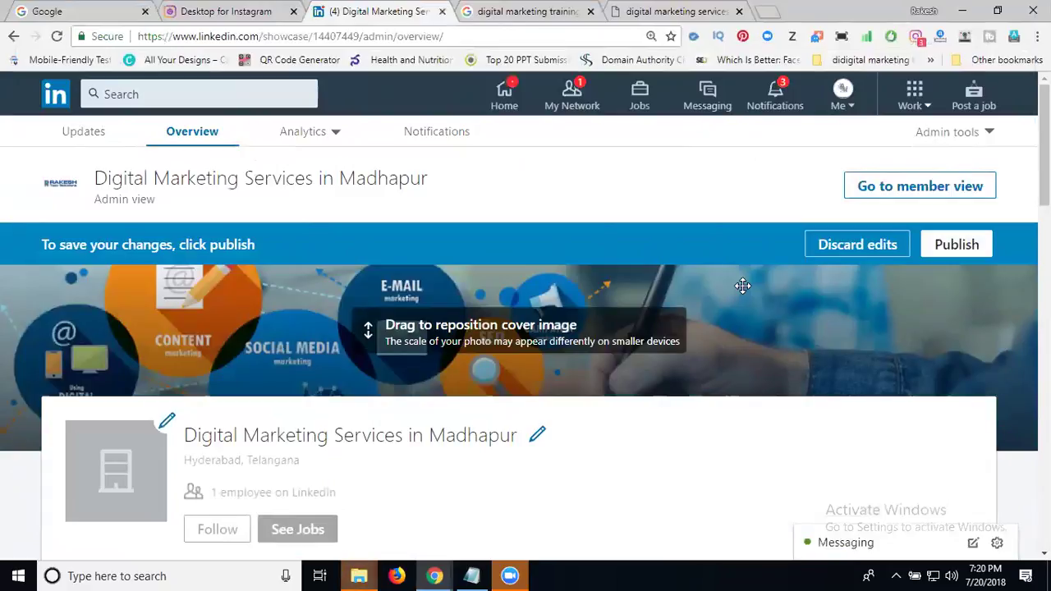
left_click_drag(739, 326, 816, 368)
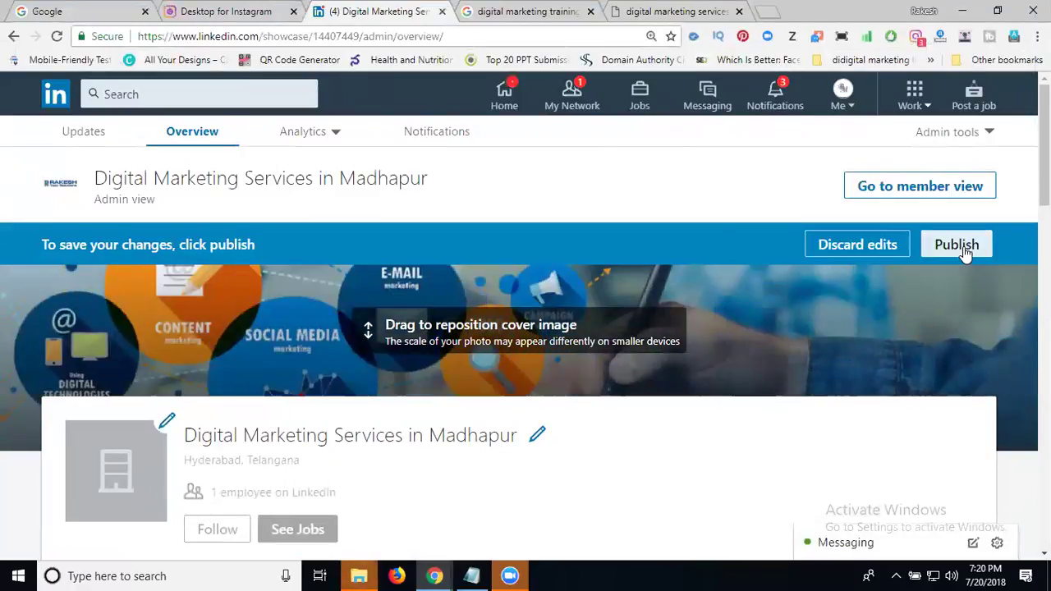
left_click(958, 247)
Step: Replace the page logo with the Rakesh Tech Solutions image from digital marketing and publish
scroll(406, 358, "down", 1)
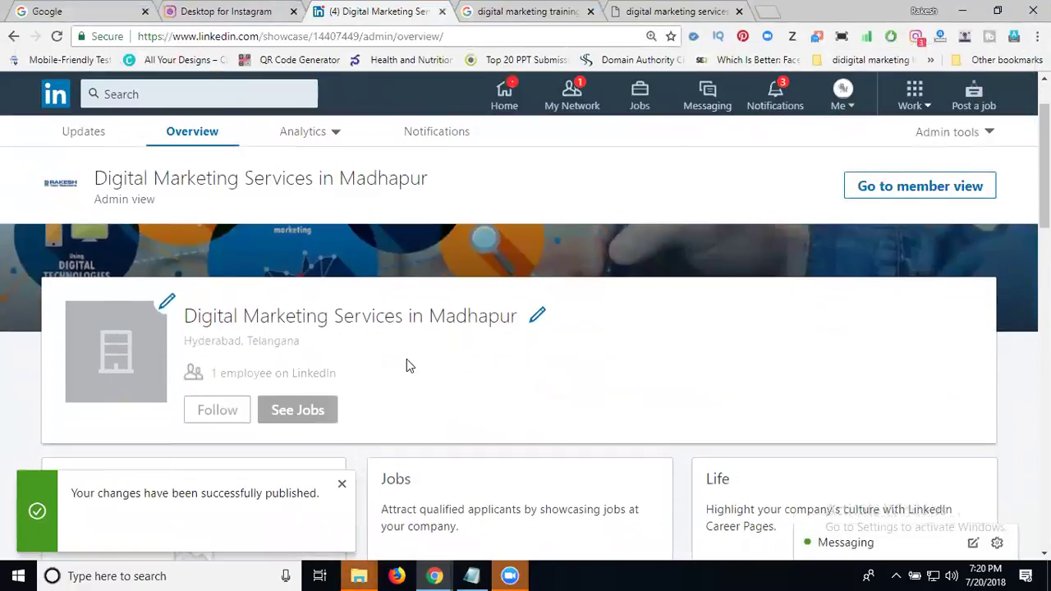
mouse_move(166, 301)
left_click(202, 349)
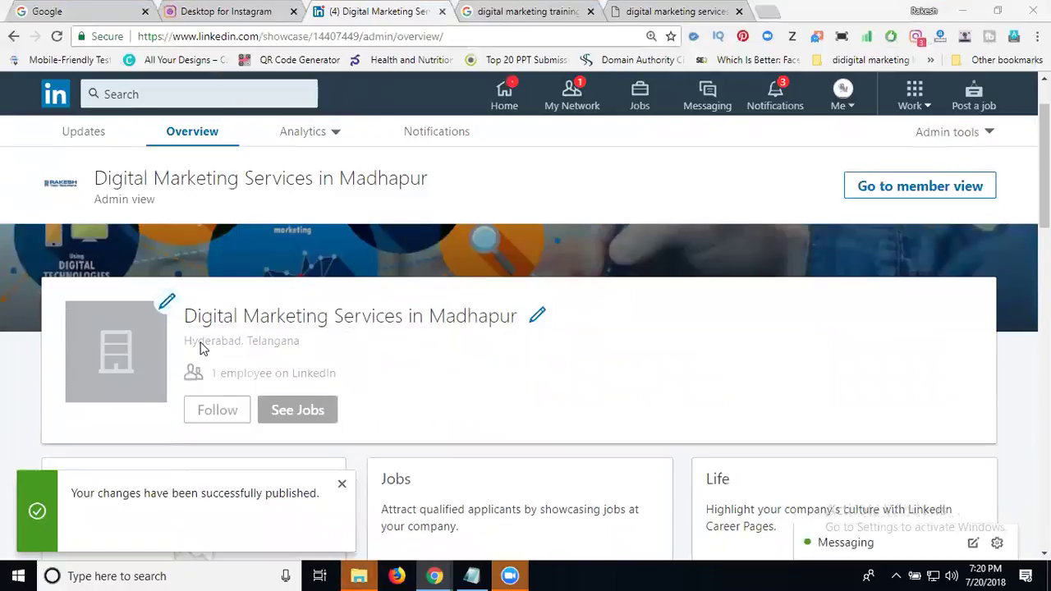
left_click(323, 41)
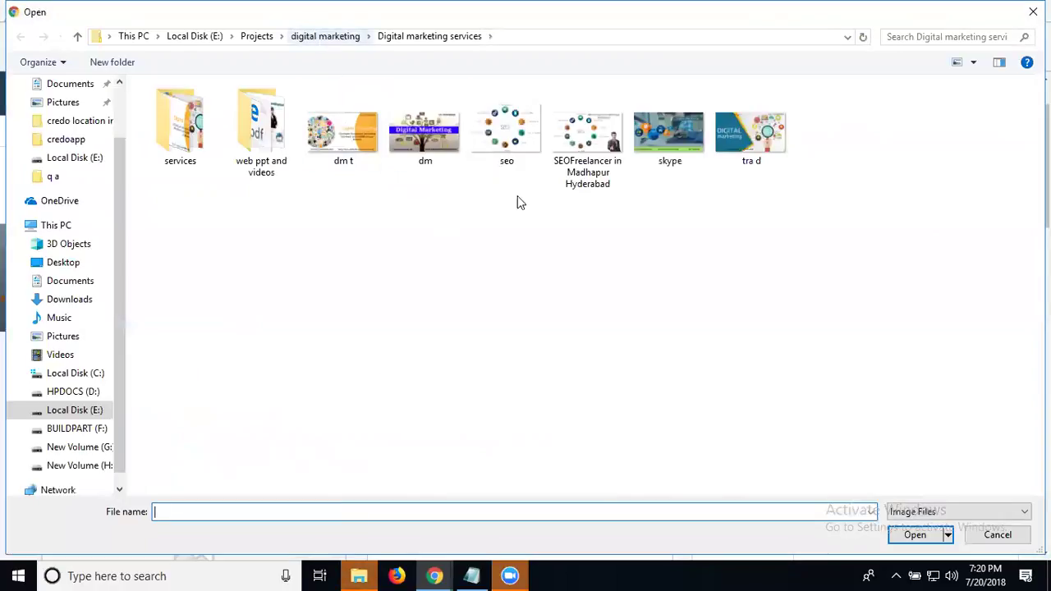
double_click(591, 235)
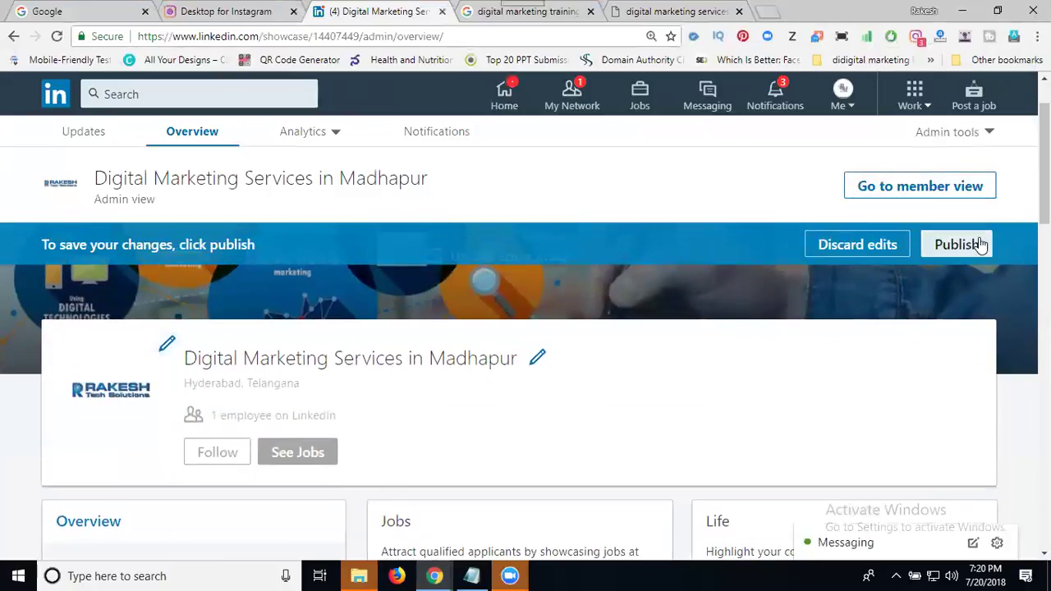
left_click(957, 244)
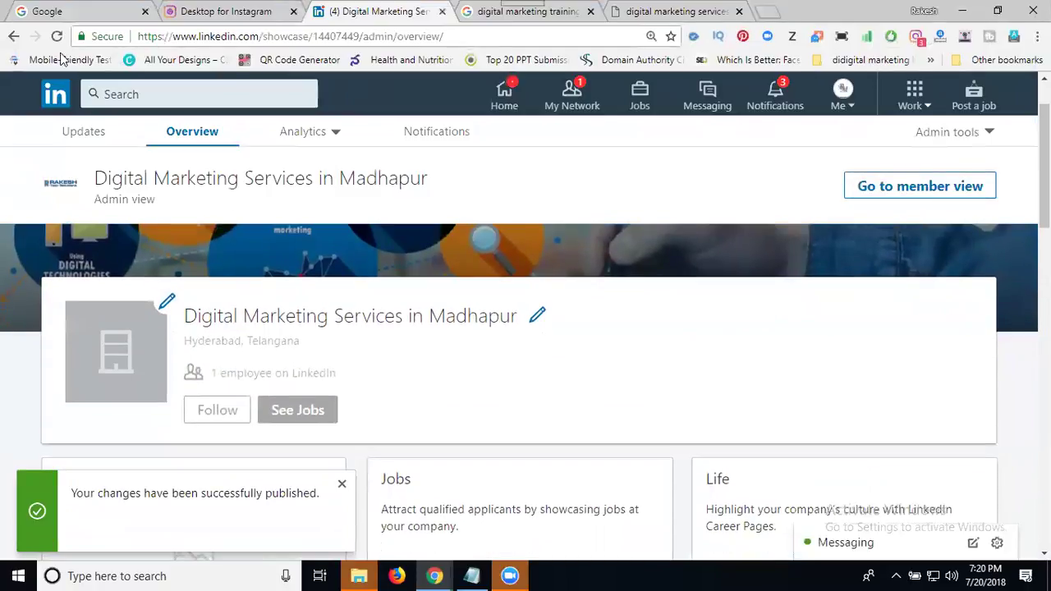
Step: Switch to the showcase page's updates view and copy the service page URL from the other tab
left_click(84, 131)
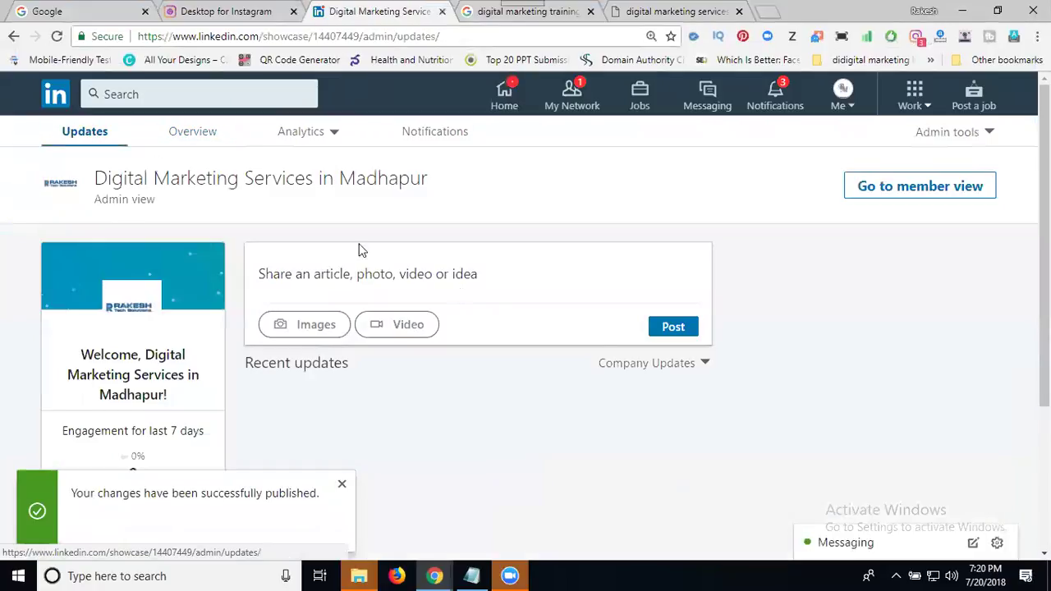
scroll(771, 391, "down", 3)
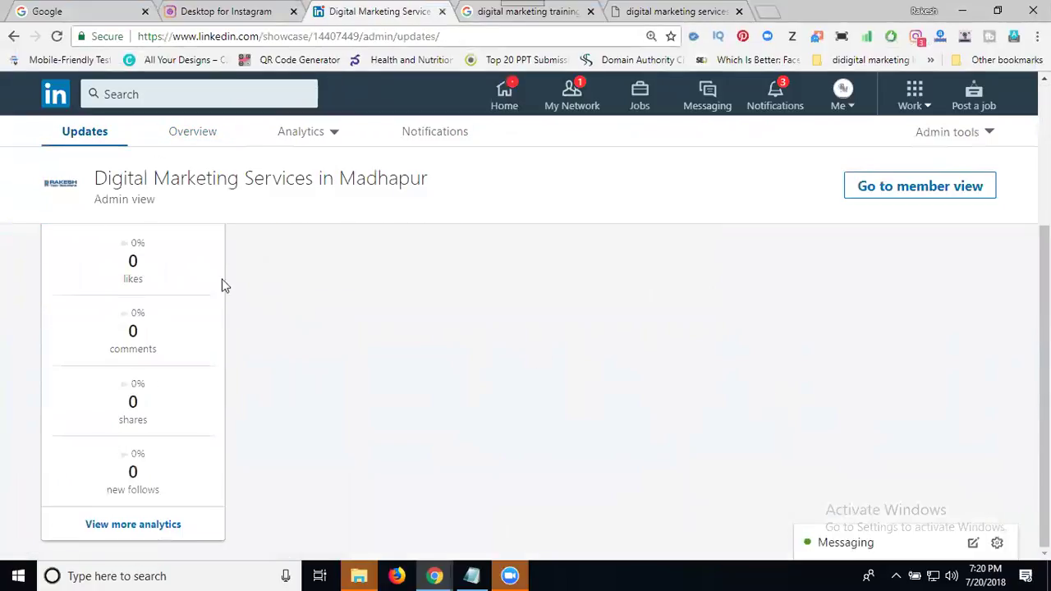
scroll(182, 270, "up", 1)
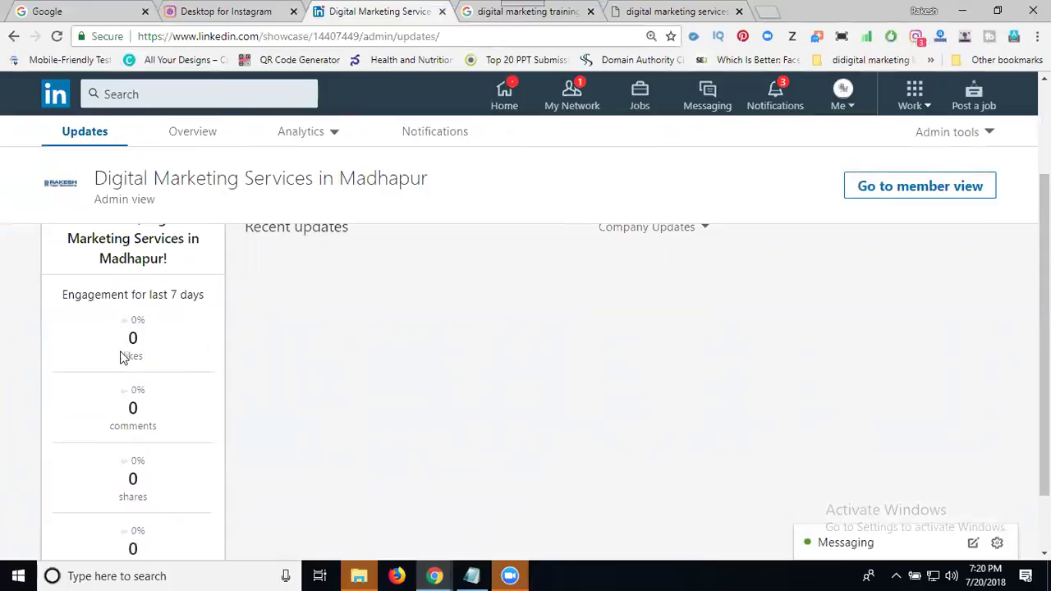
scroll(133, 411, "down", 1)
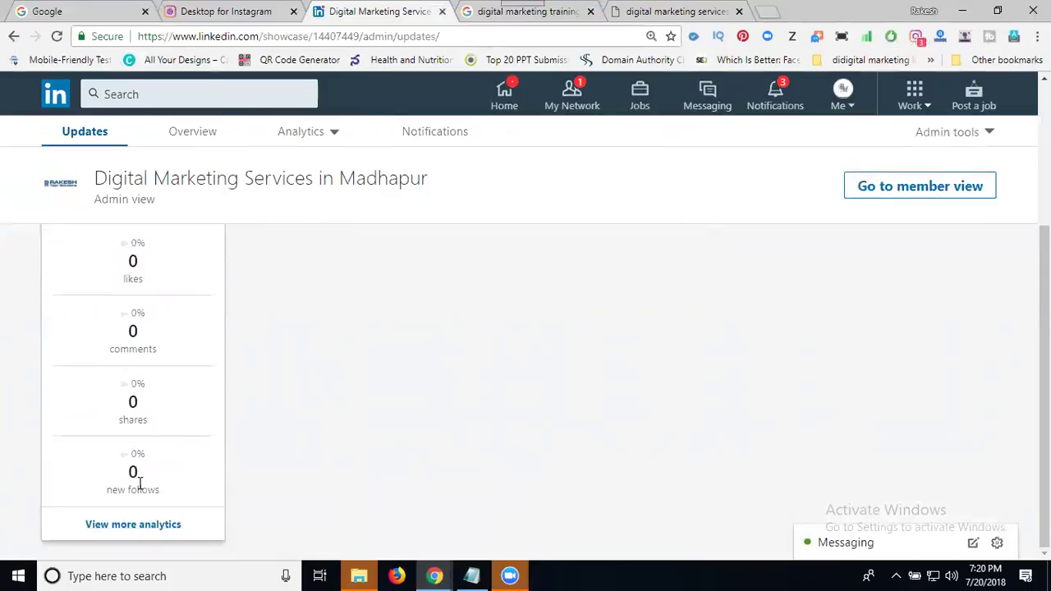
scroll(312, 398, "up", 2)
scroll(357, 258, "up", 1)
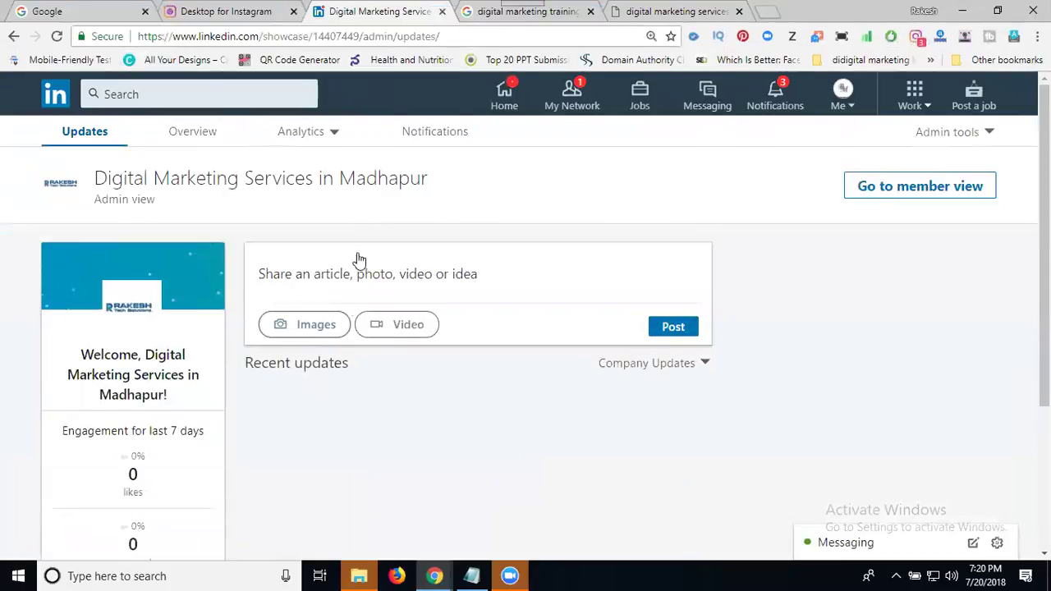
left_click(614, 15)
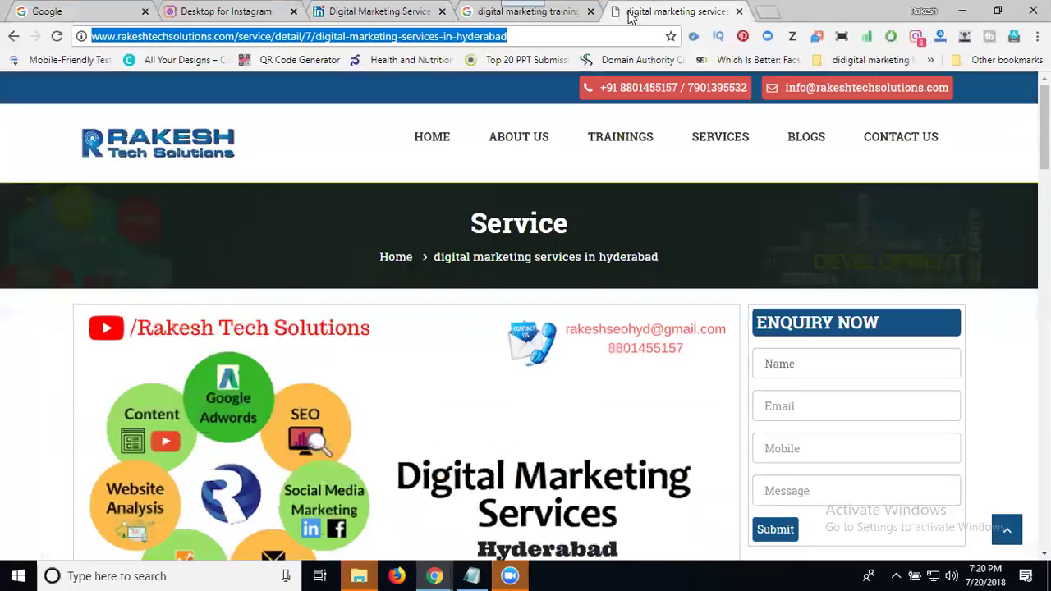
left_click(365, 13)
Step: Start a post with the pasted service page link and attach the dm Digital Marketing image
left_click(402, 287)
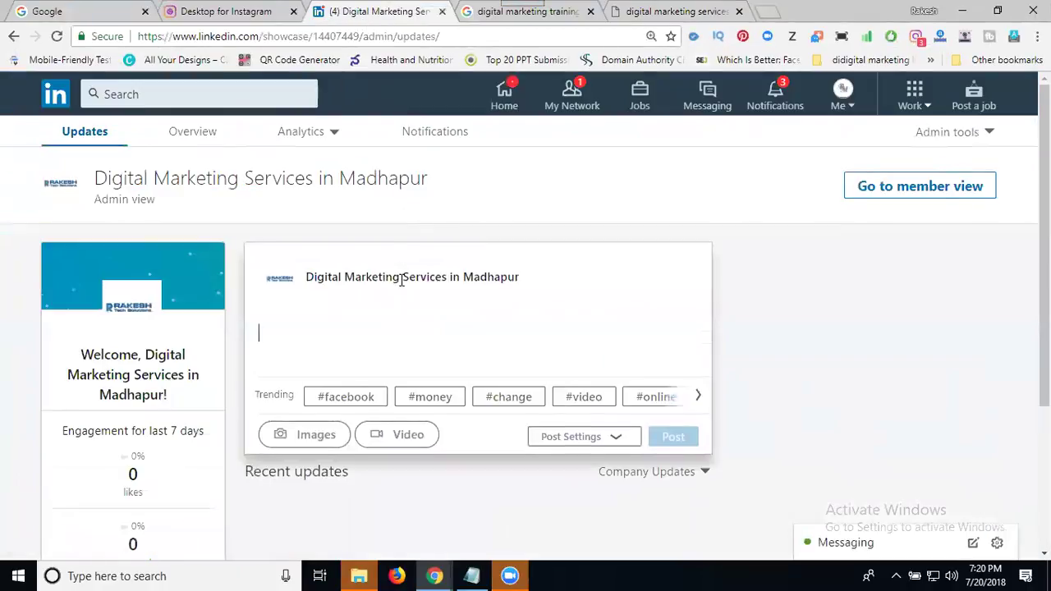
type("http://www.rakeshtechsolutions.com/service/detail/7/digital-marketing-services-in-hyderabad")
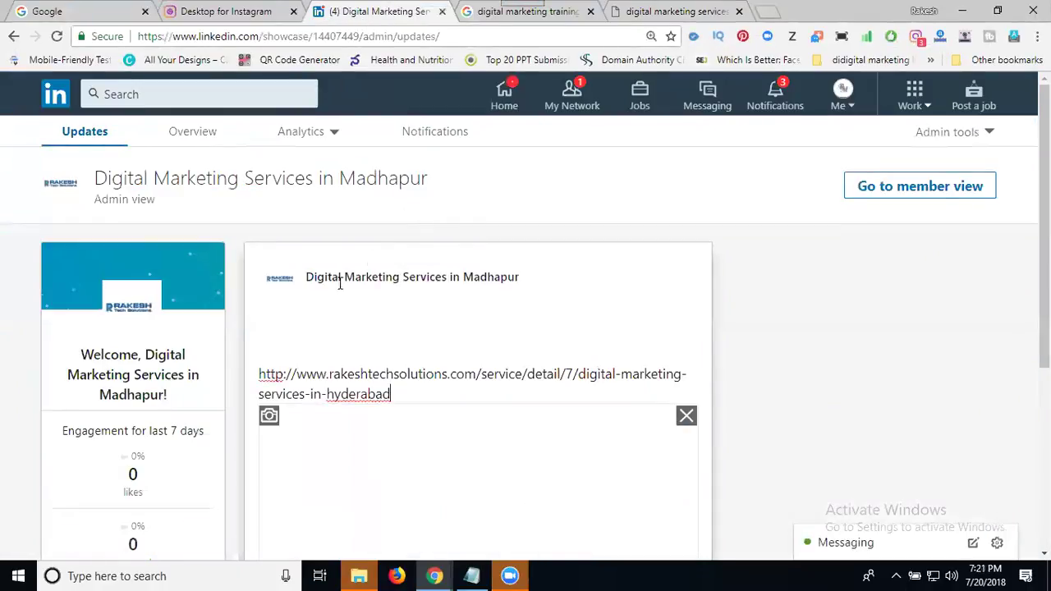
scroll(320, 317, "down", 1)
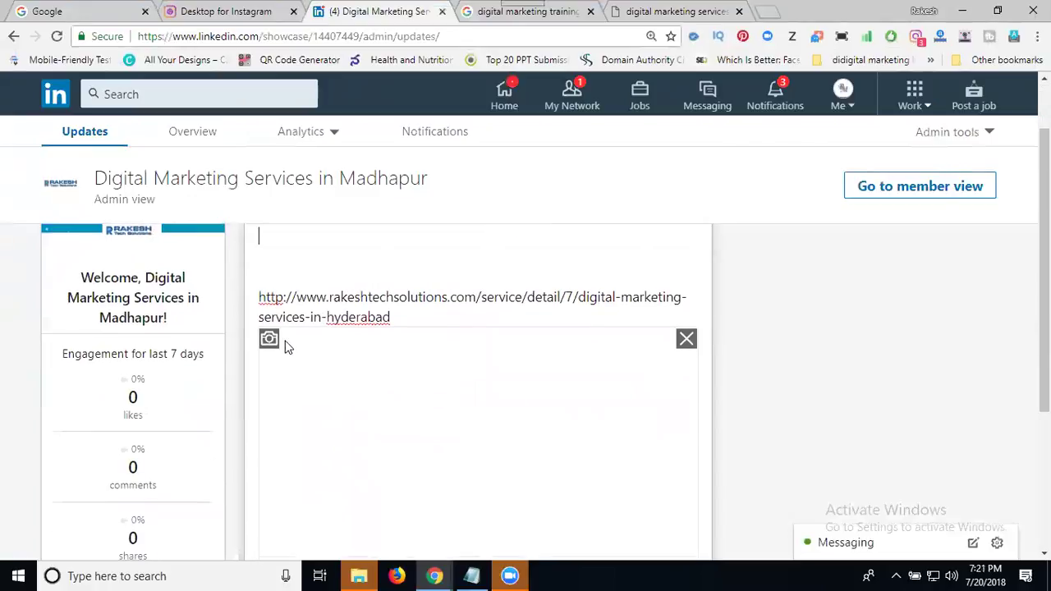
left_click(272, 343)
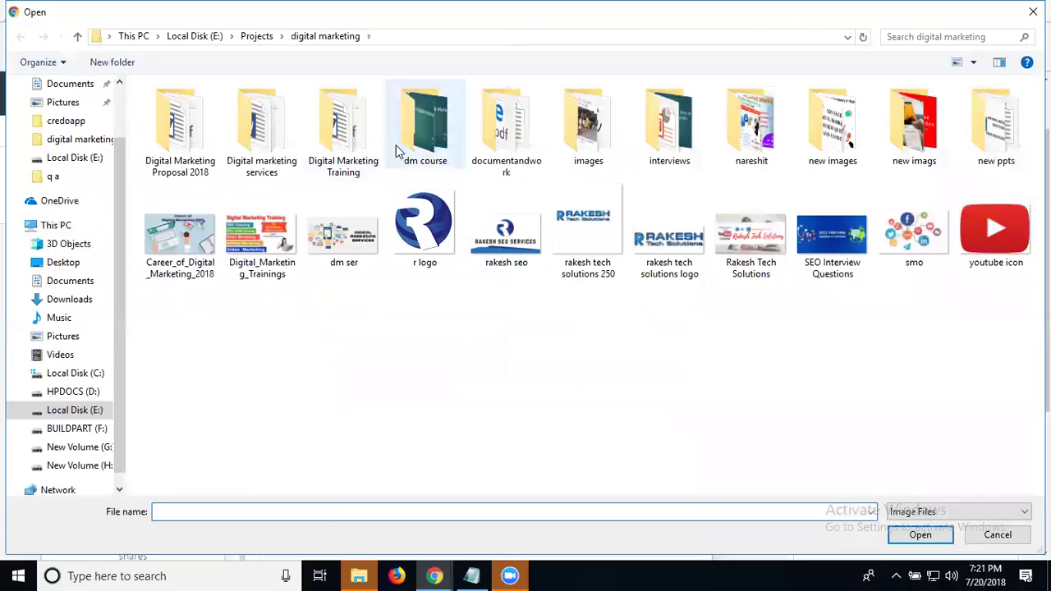
double_click(261, 123)
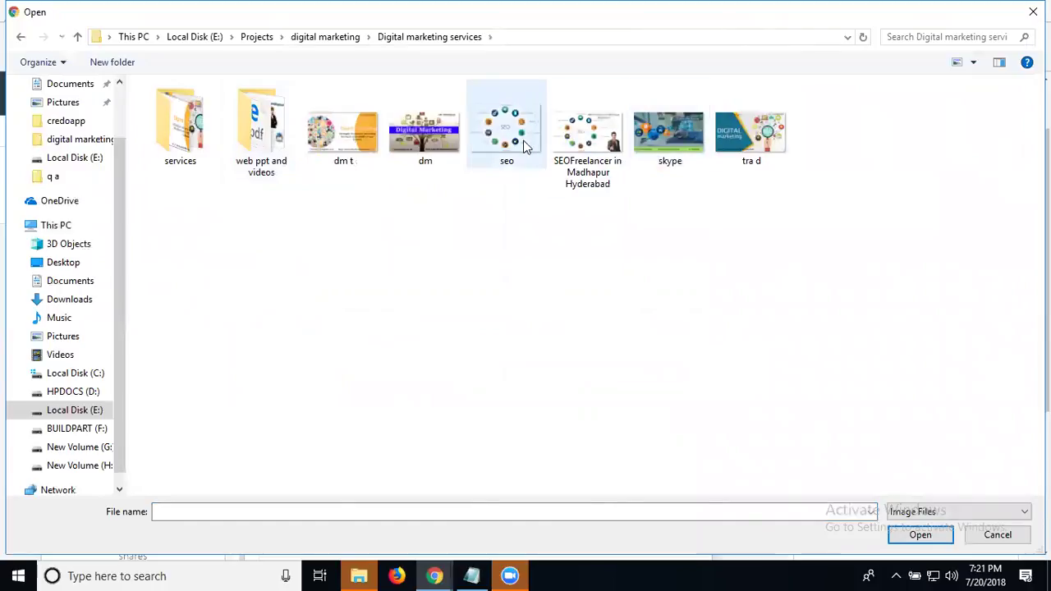
left_click(401, 141)
double_click(402, 137)
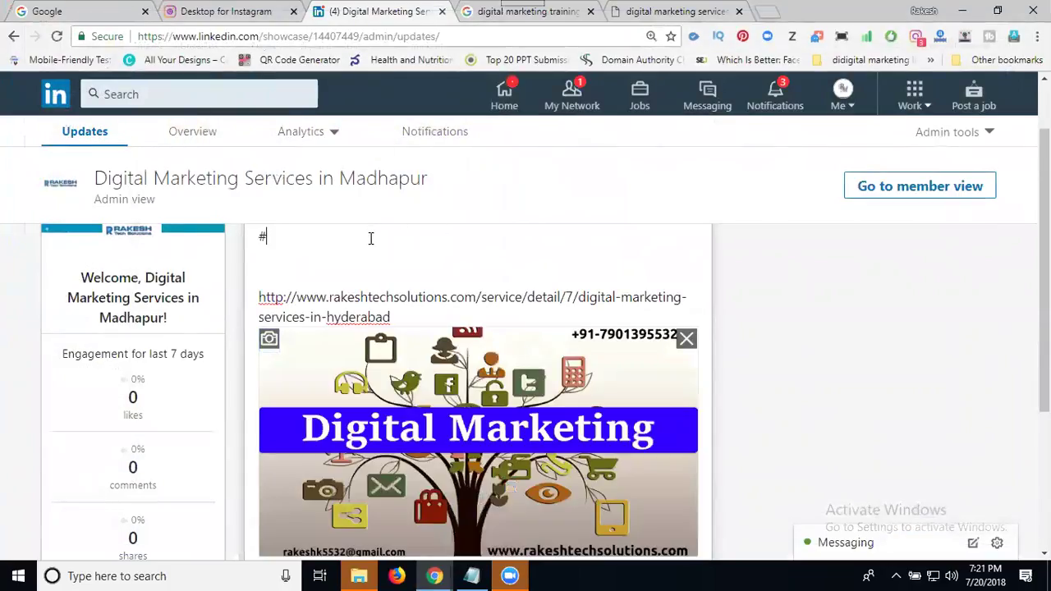
Step: Write '#digitalmarketing #services in #hyderabad', the contact phone number and #rakeshtechsolutions in the post
type("digitalma")
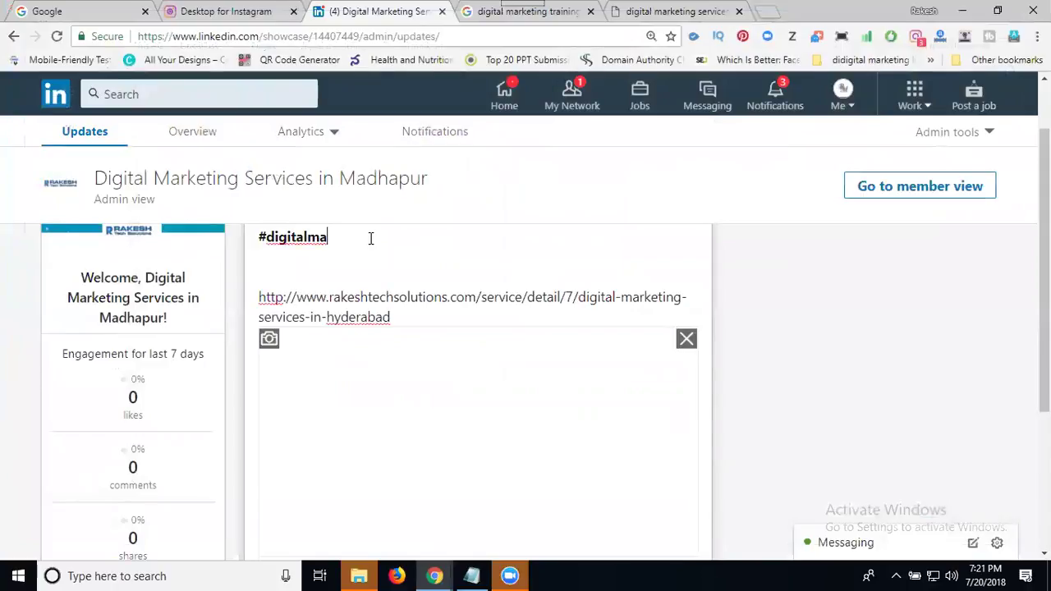
type("rketing #services ")
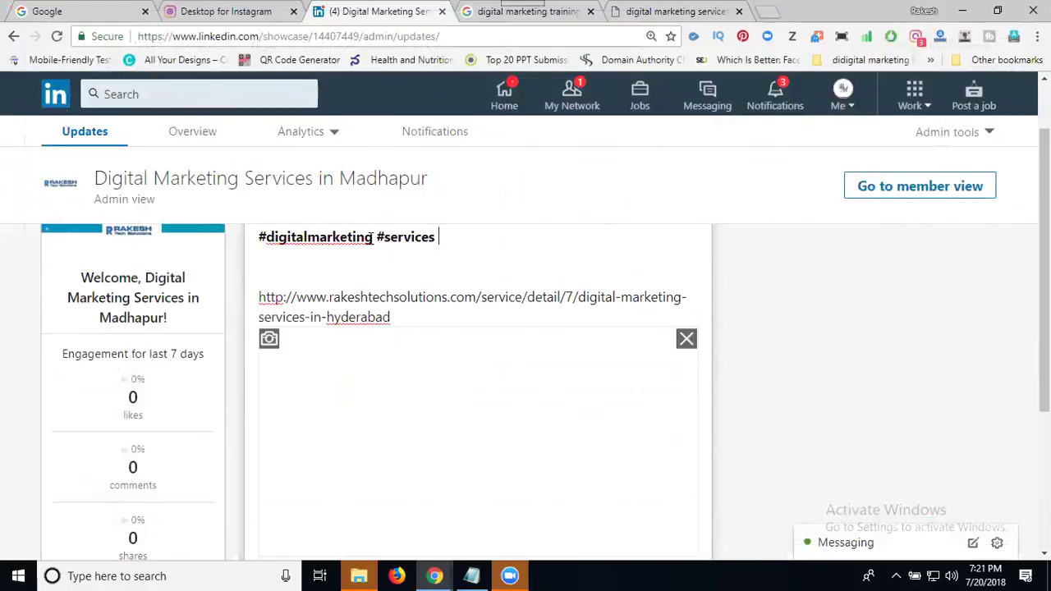
type("in #hy")
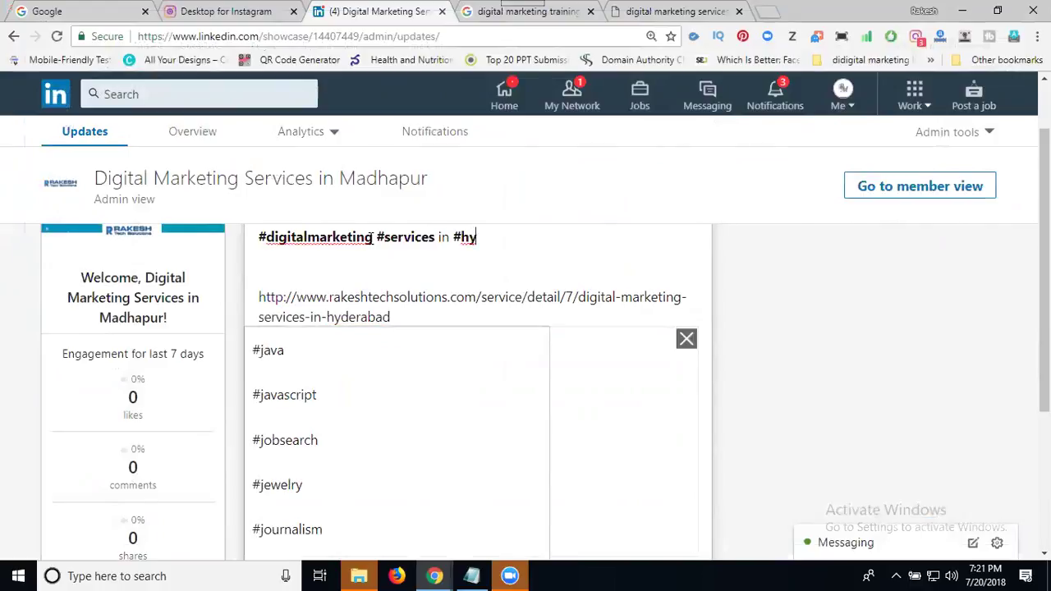
type("derabad ")
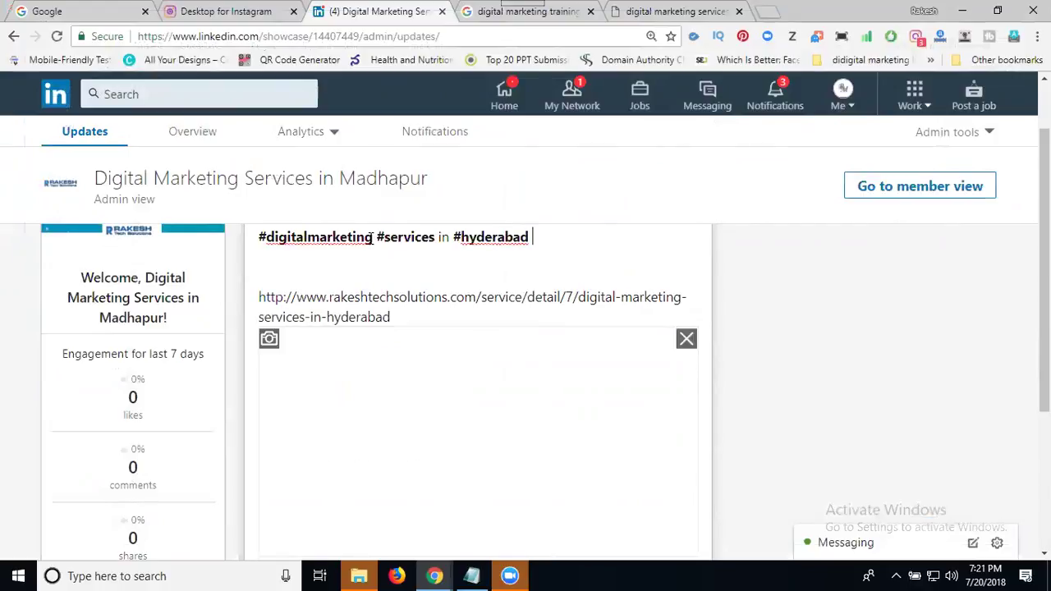
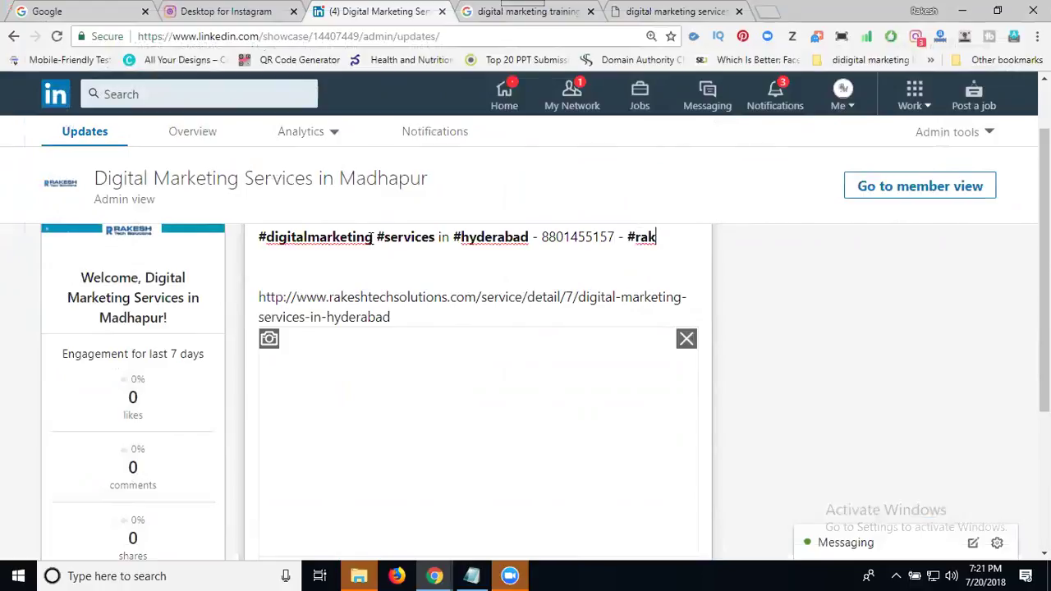
type("esht")
type("echsolu")
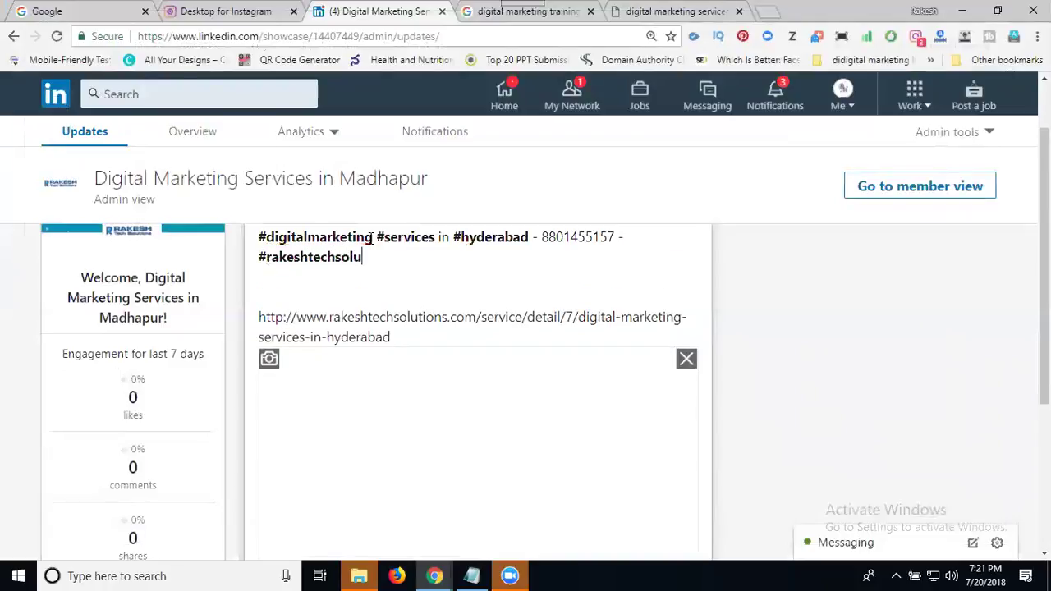
type("tions")
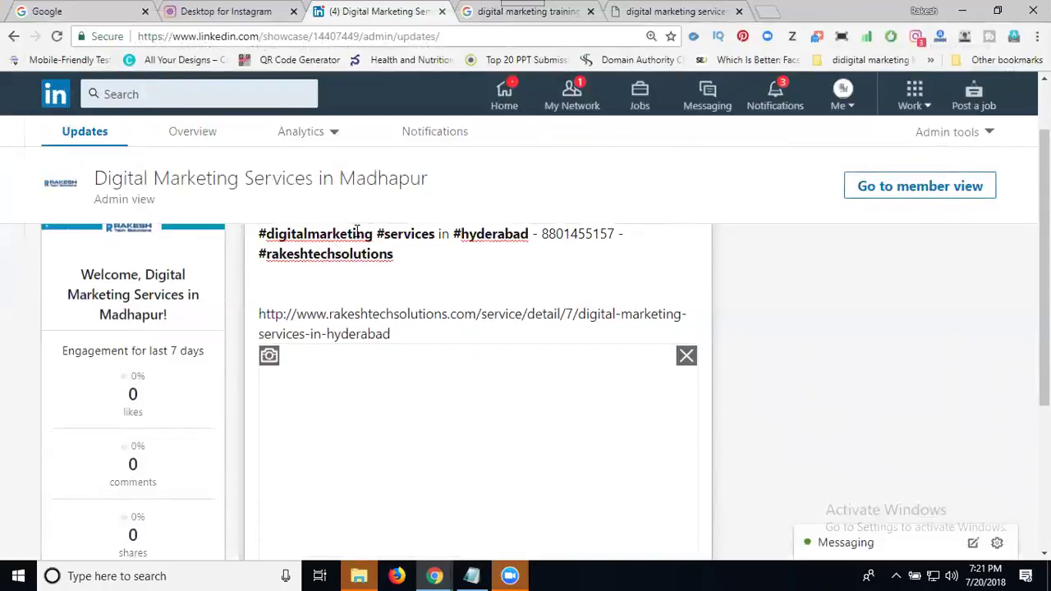
scroll(286, 284, "down", 4)
scroll(285, 284, "up", 3)
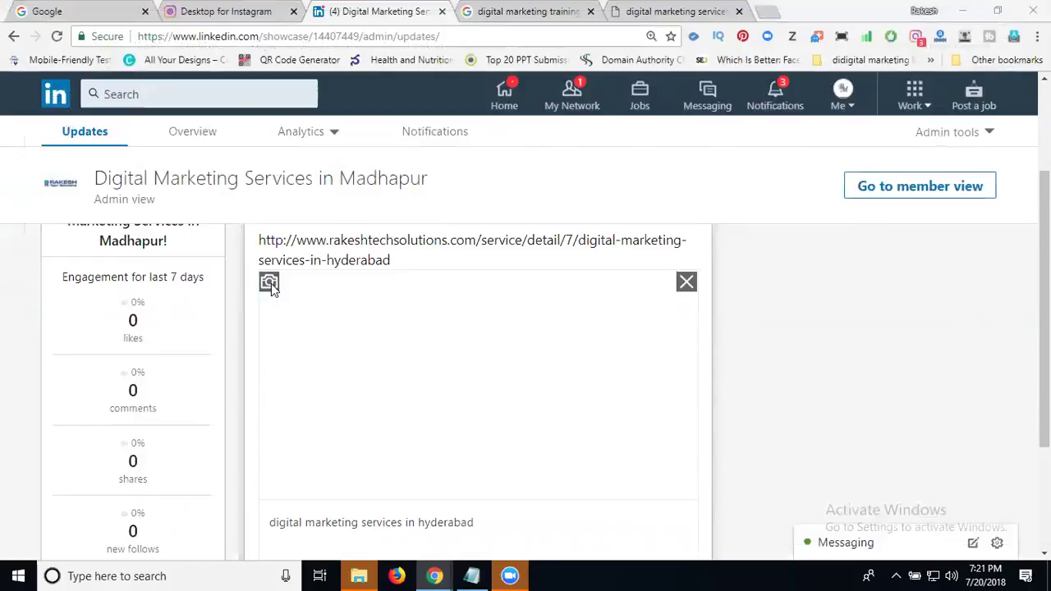
Step: Re-attach the Digital Marketing image and publish the post to the showcase page
left_click(269, 283)
double_click(426, 139)
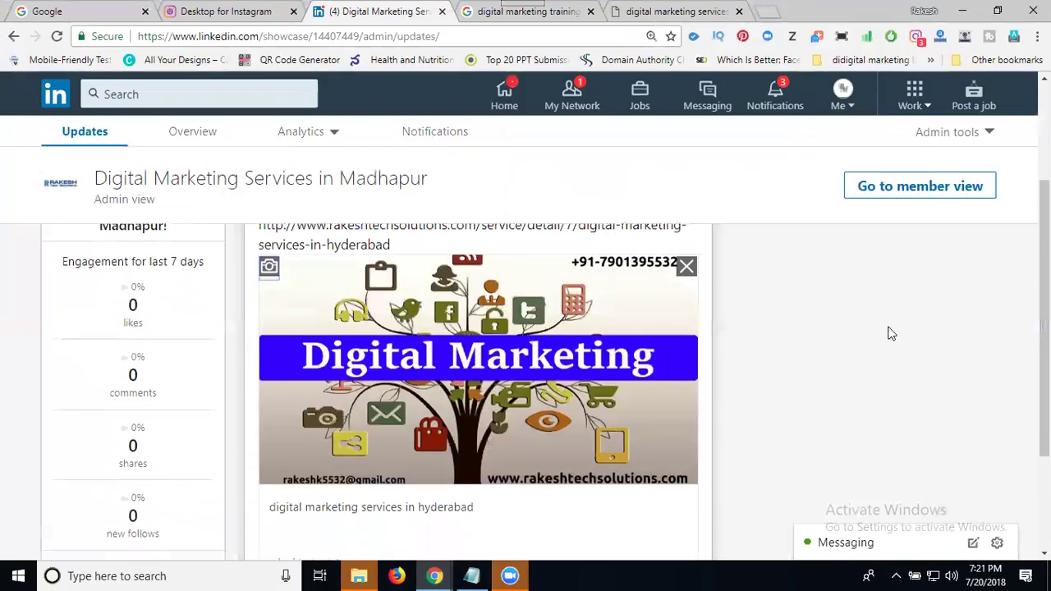
scroll(886, 331, "down", 2)
left_click(673, 488)
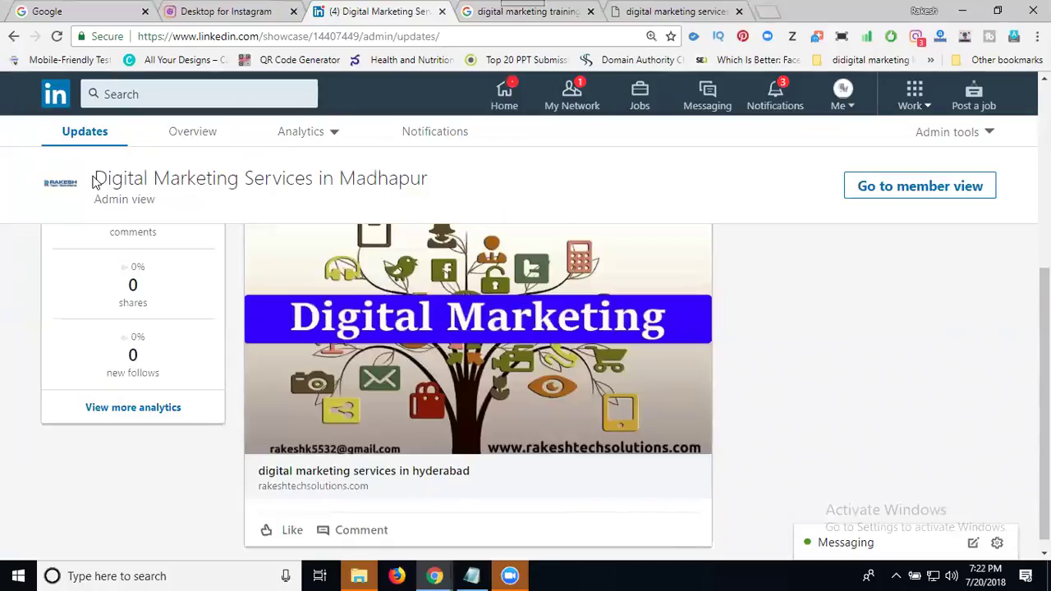
Step: Select part of the showcase page title in the page header
left_click_drag(94, 178, 413, 179)
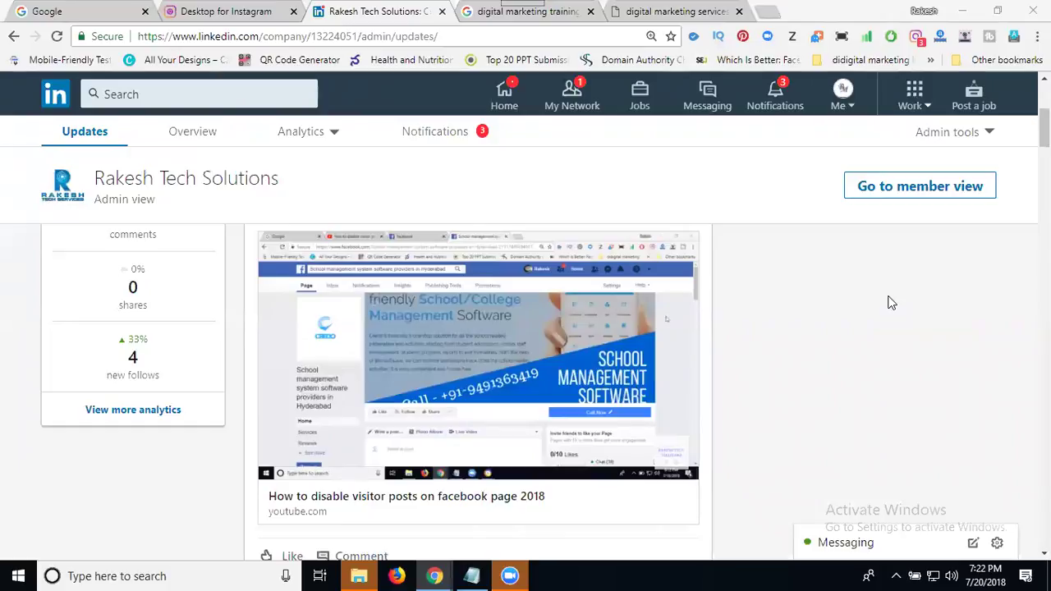
Step: Show the Rakesh Tech Solutions Admin tools menu, including Create Showcase Page
left_click(966, 137)
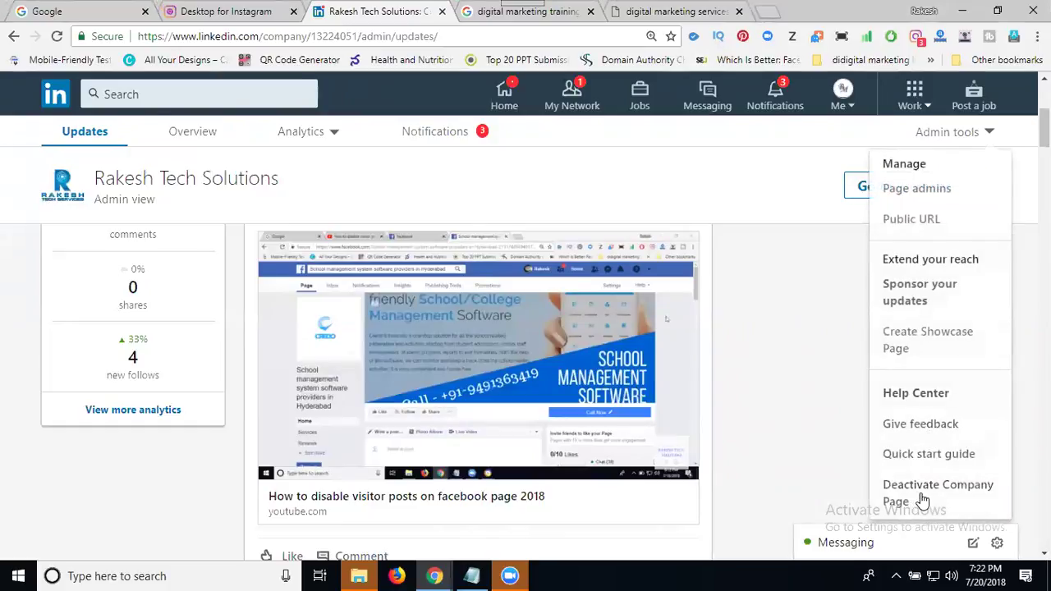